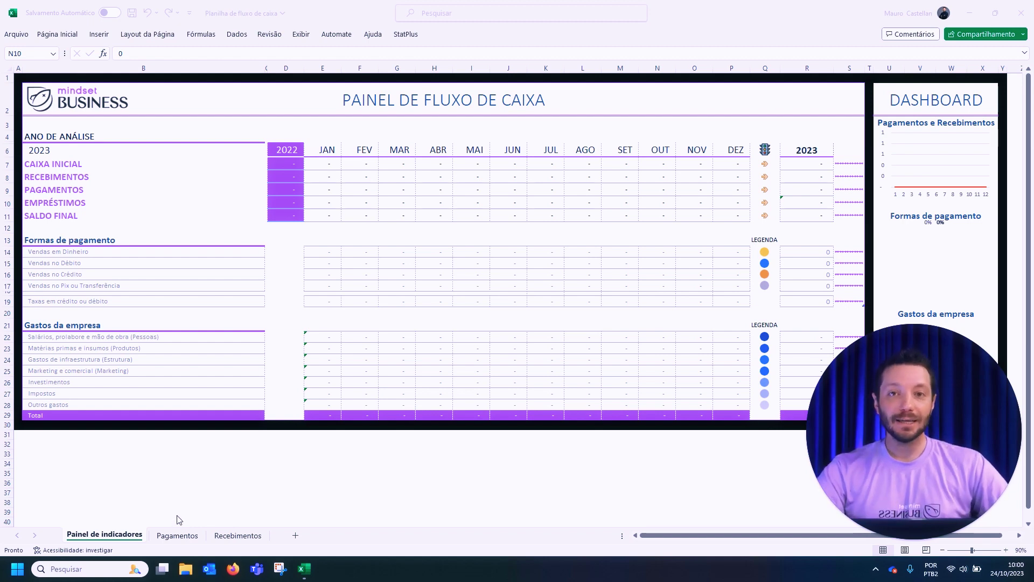
On the Recebimentos sheet, review the payment conditions table: each payment form, its term in days and its discount rate.
click(233, 539)
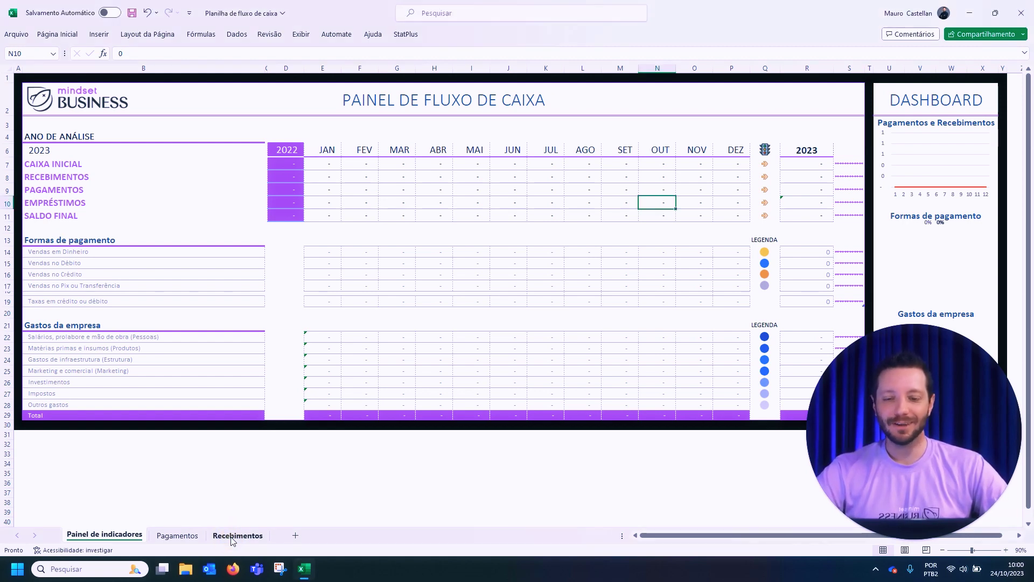
click(232, 537)
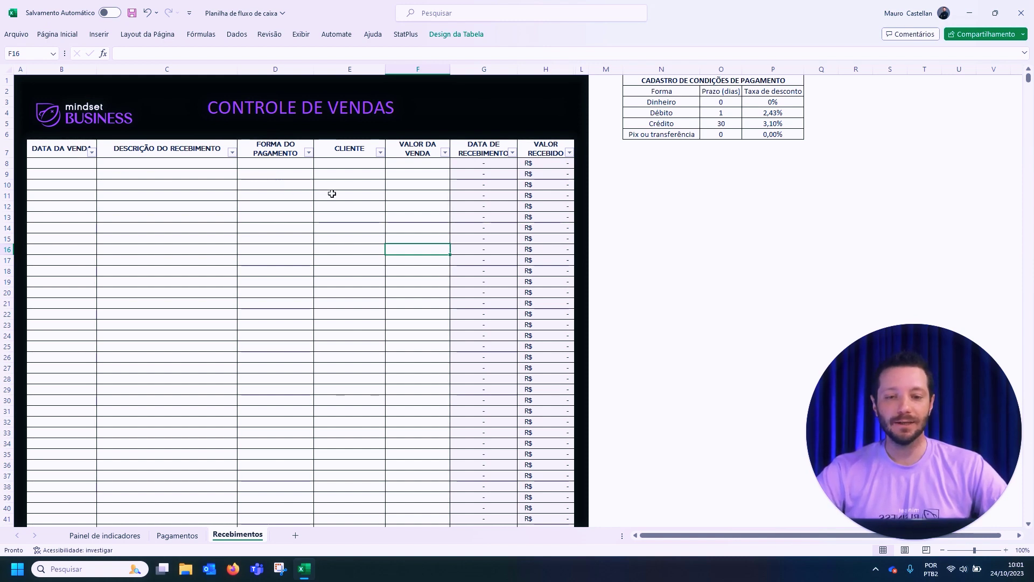
click(717, 112)
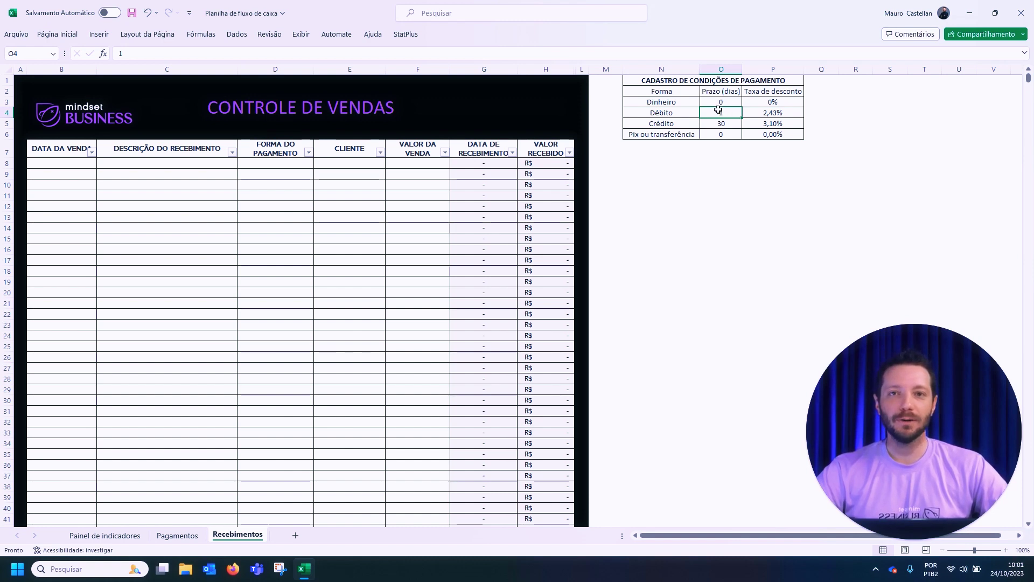
drag(684, 101, 681, 134)
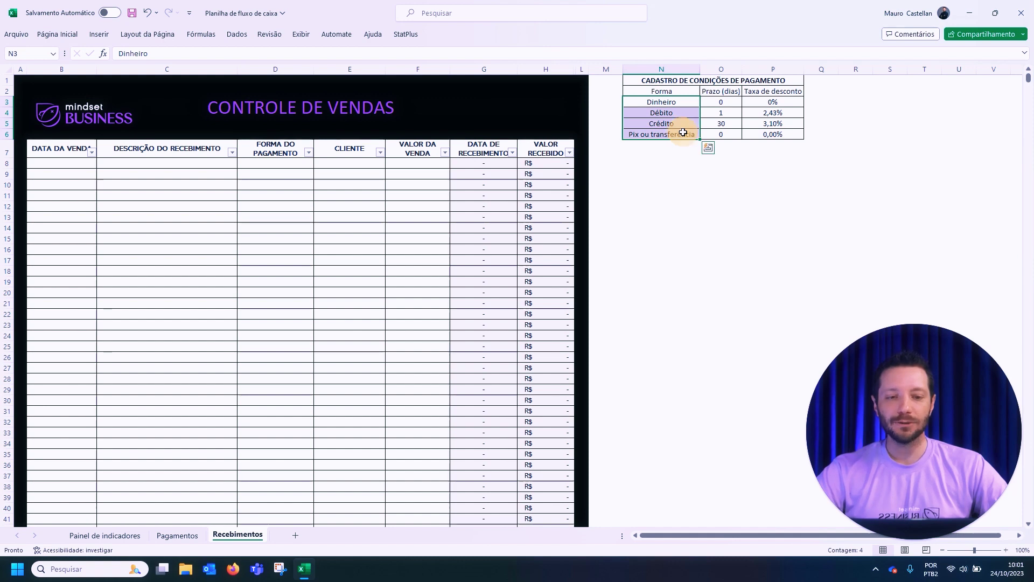
click(676, 104)
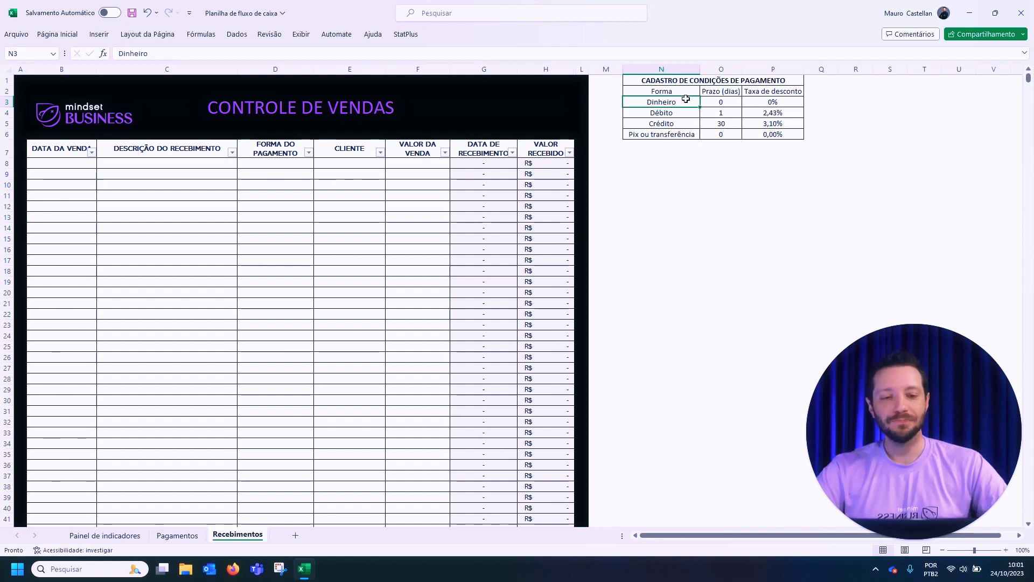
click(728, 104)
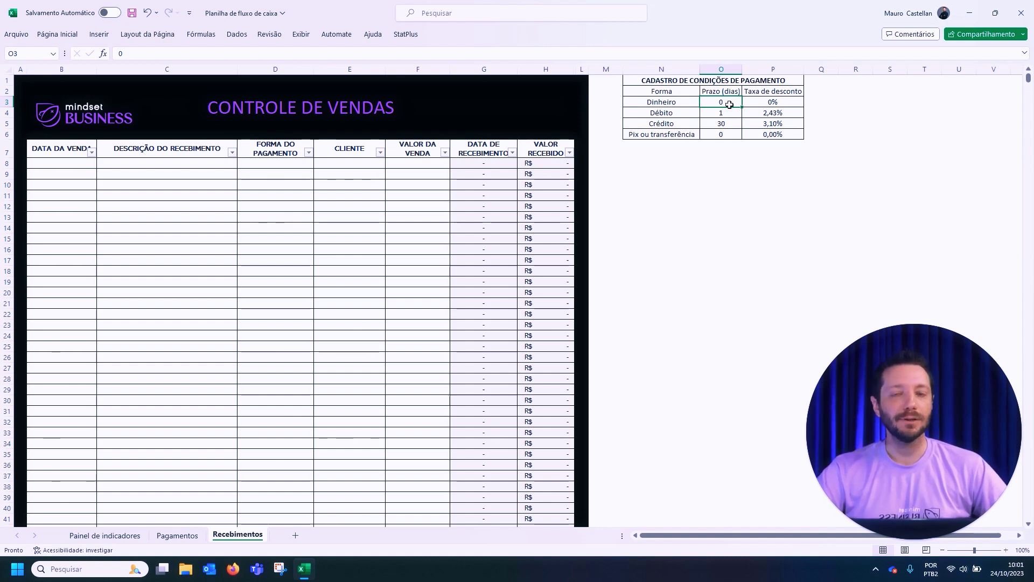
click(724, 112)
click(711, 125)
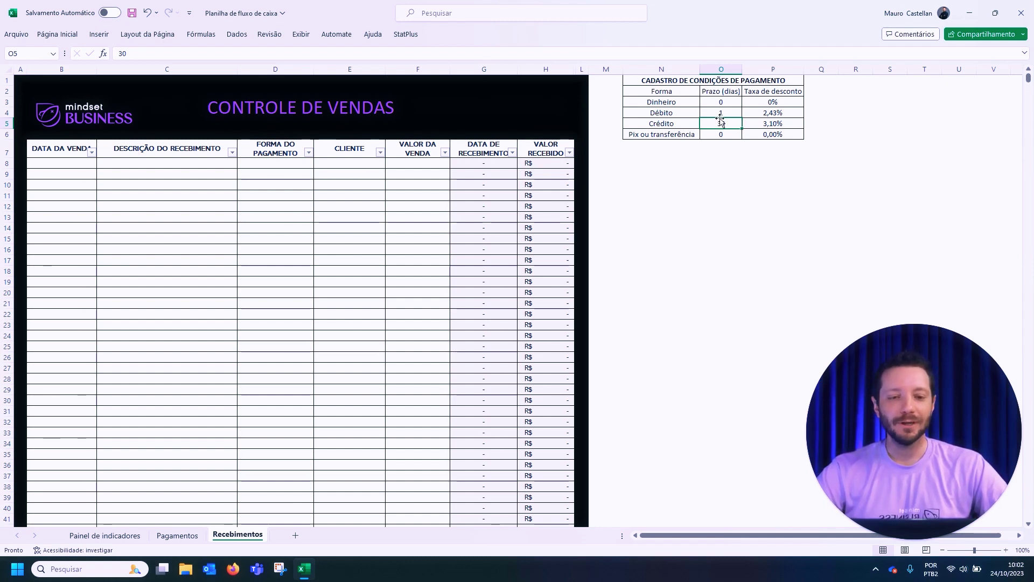
click(672, 134)
click(720, 136)
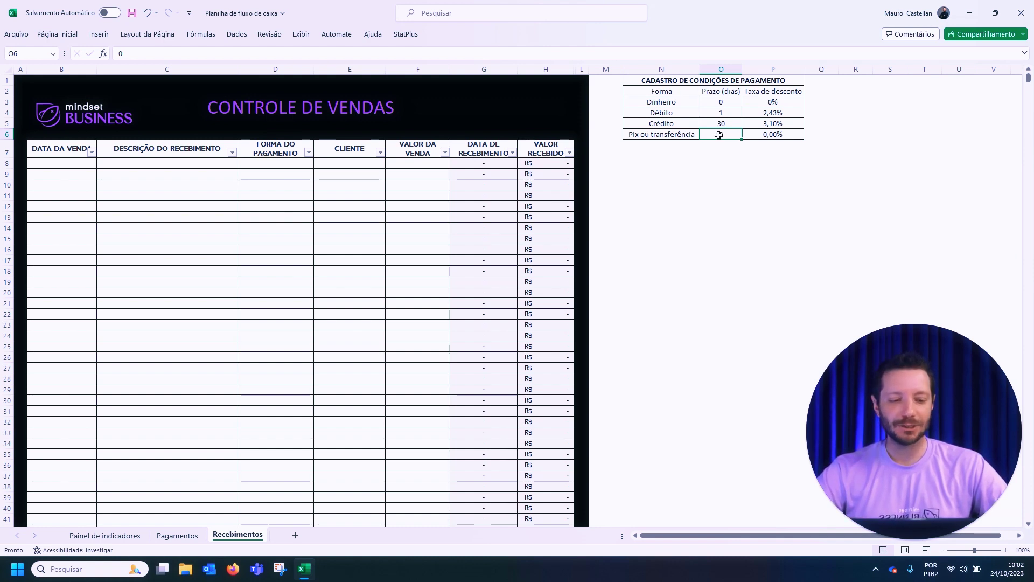
click(764, 103)
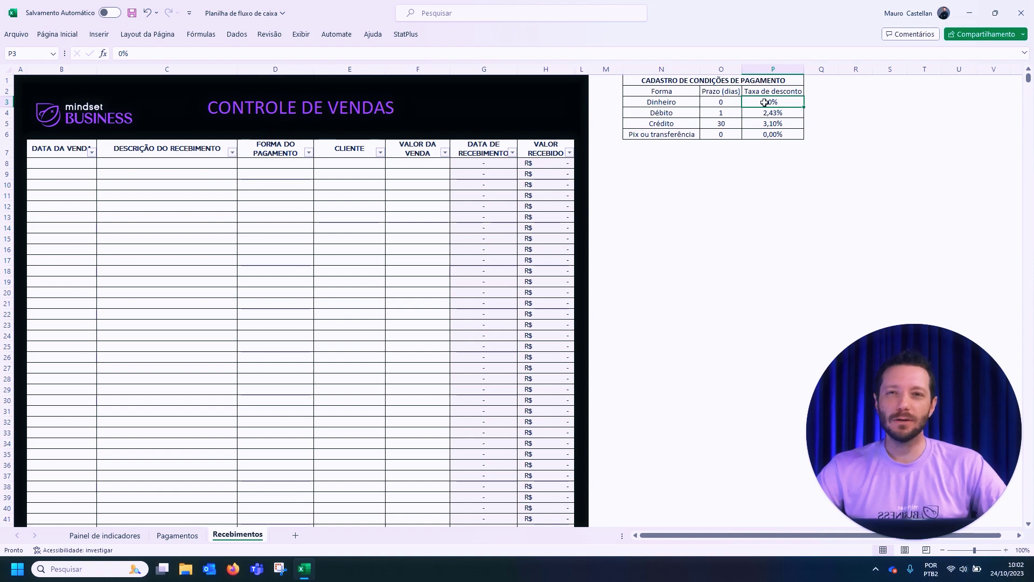
Set the discount rate for Débito to 2,5% in the payment conditions table.
click(792, 115)
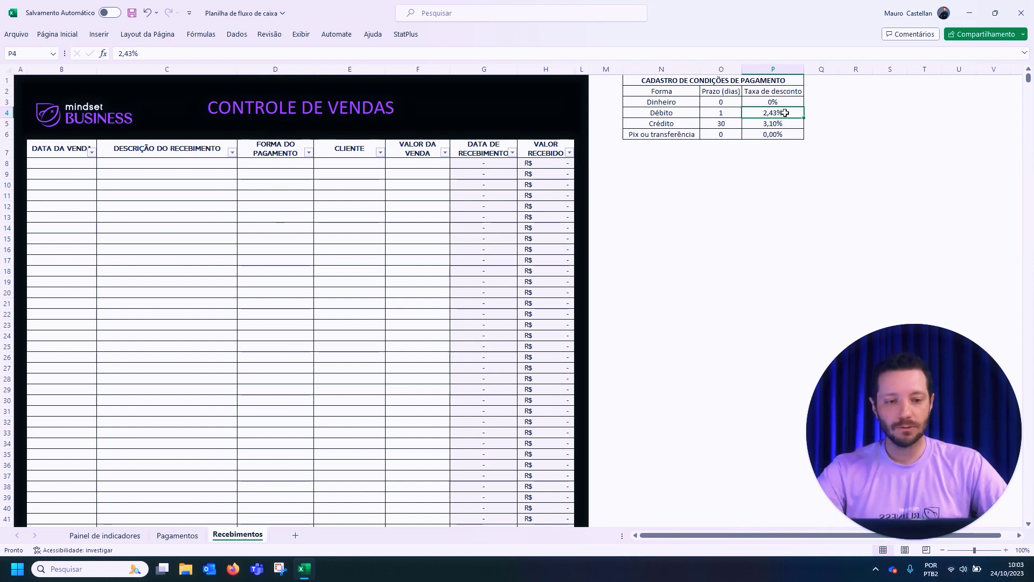
text(2,5)
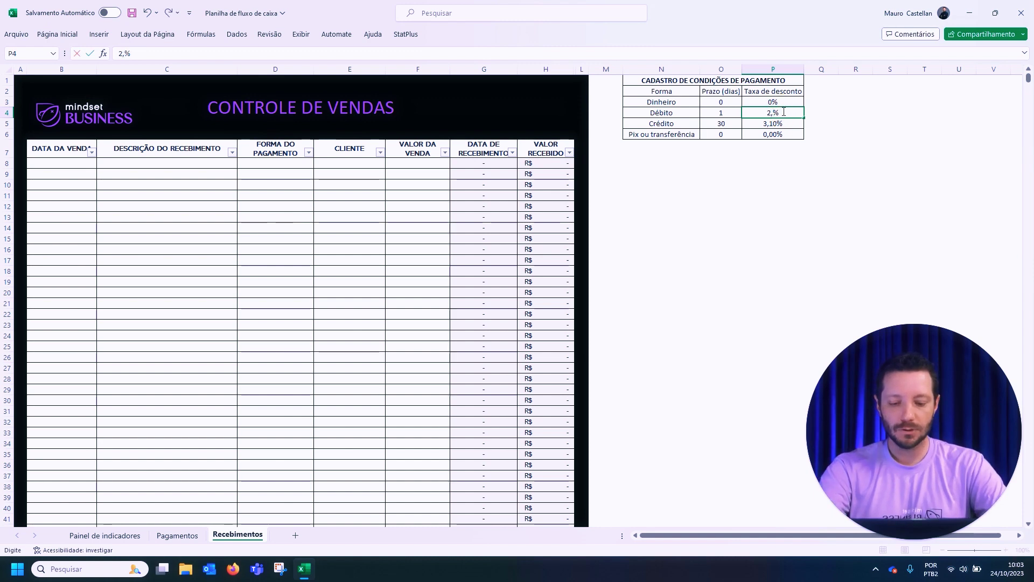
key(Return)
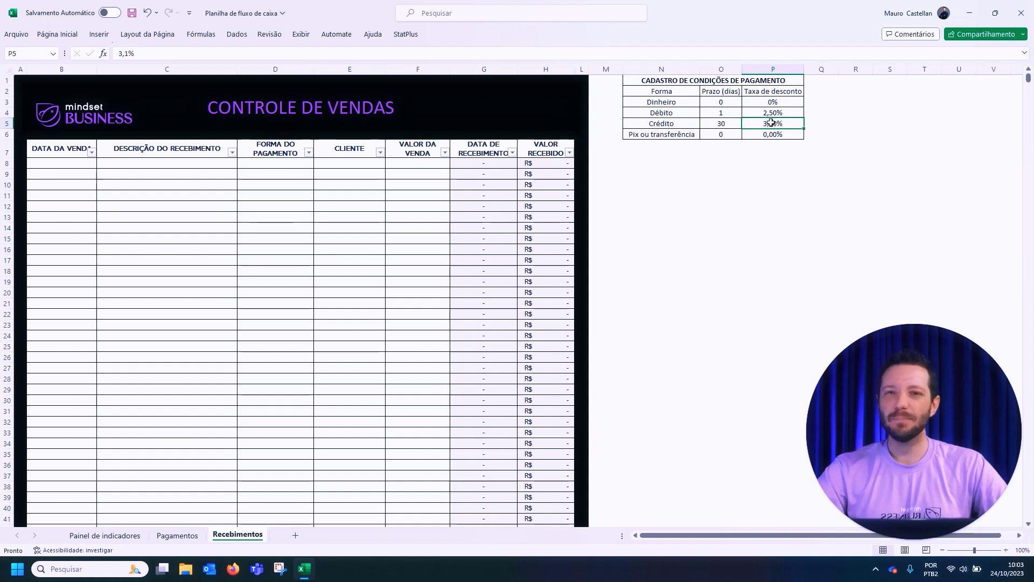
In the first row of the sales table, enter the sale date 15/10/2023 and the description "Venda de um produto X".
click(66, 162)
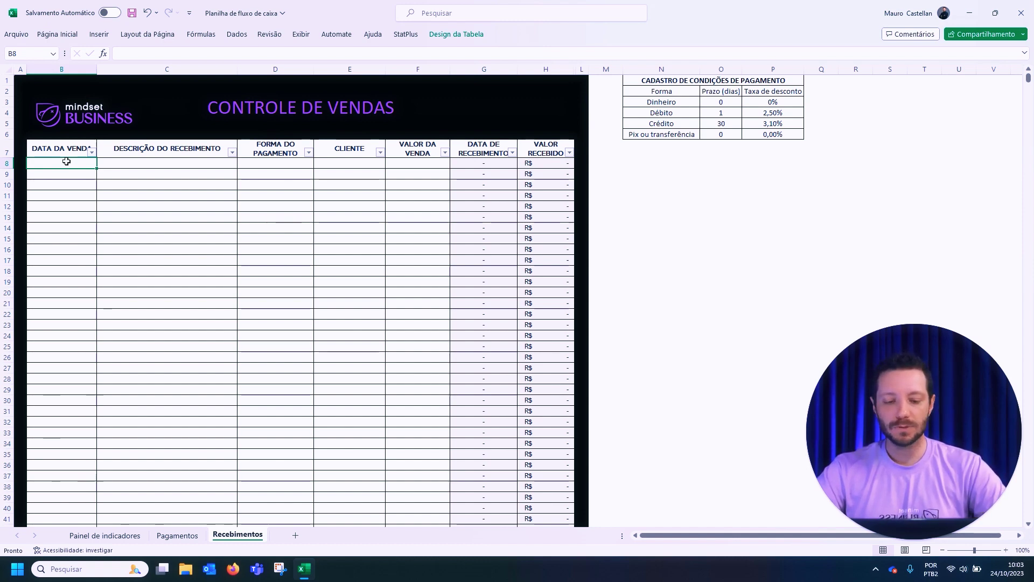
text(15/1)
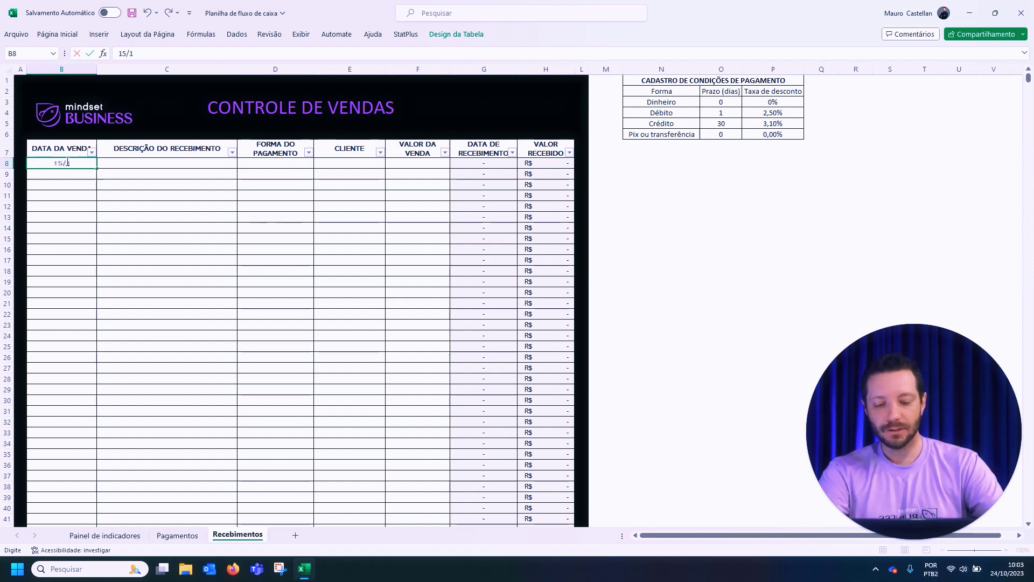
text(0/2023)
click(157, 161)
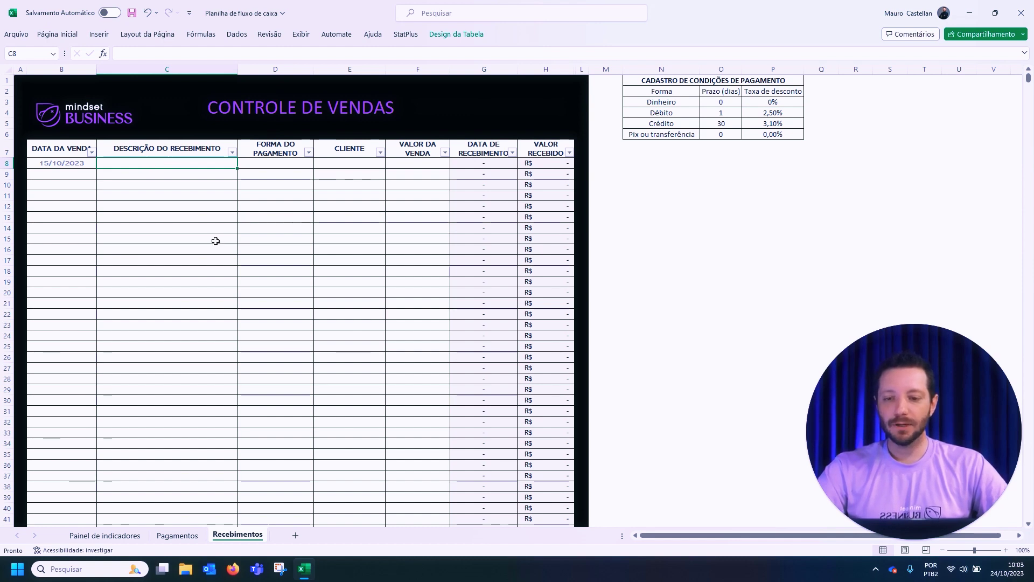
text(Venda de )
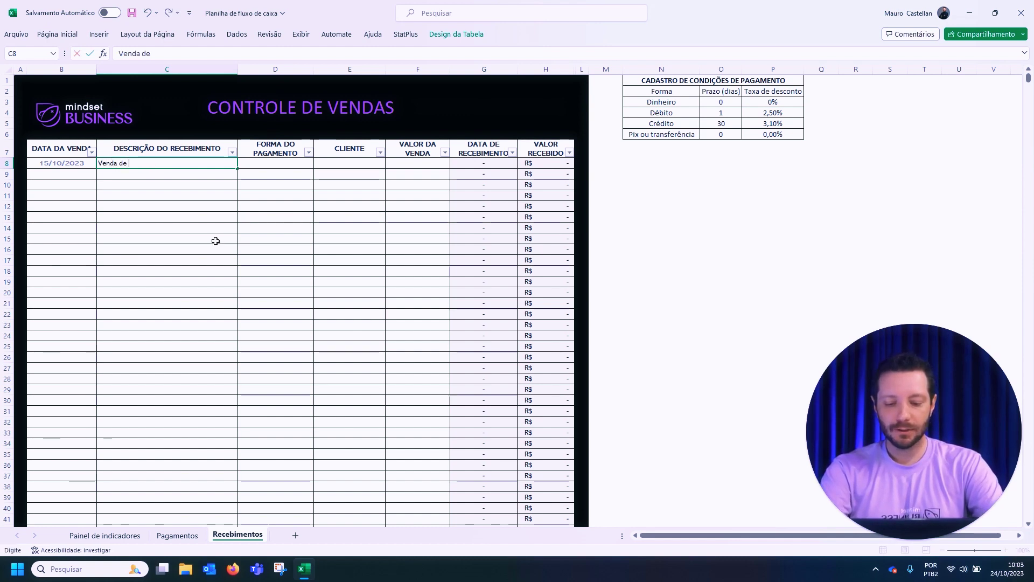
text(um produto X)
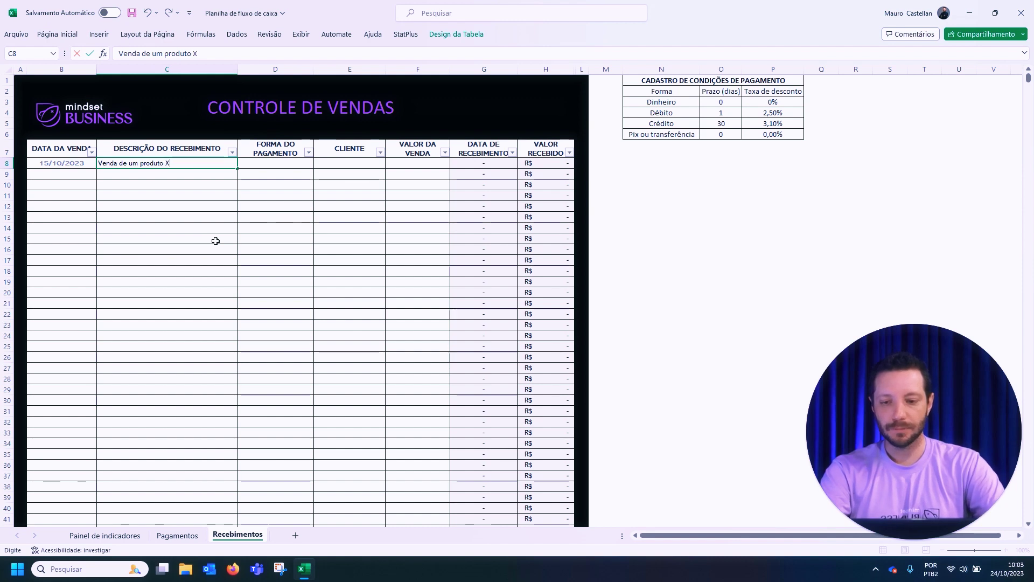
Complete the first sale with payment form Crédito, the client's name and a sale value of 120.
click(271, 166)
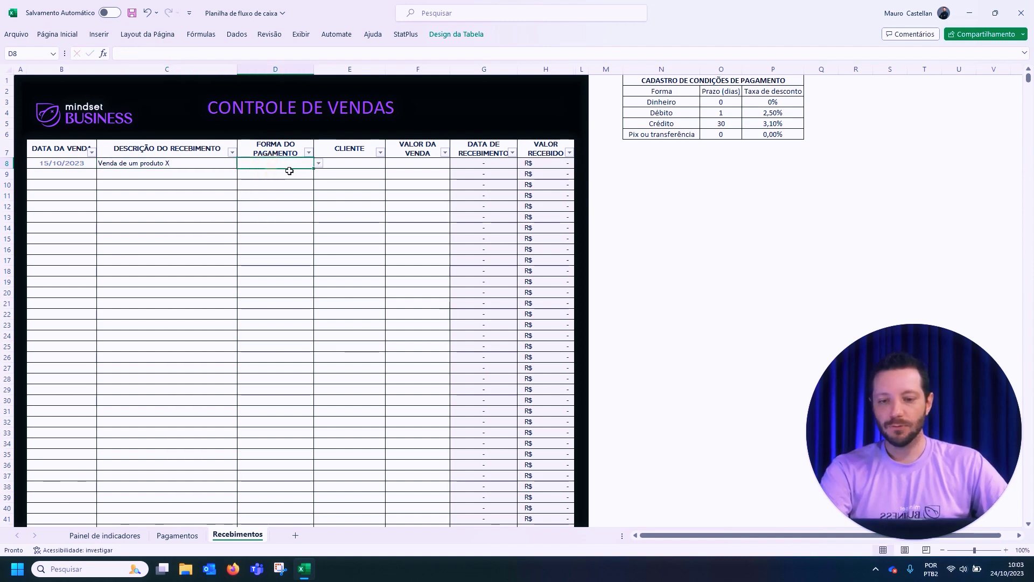
click(318, 163)
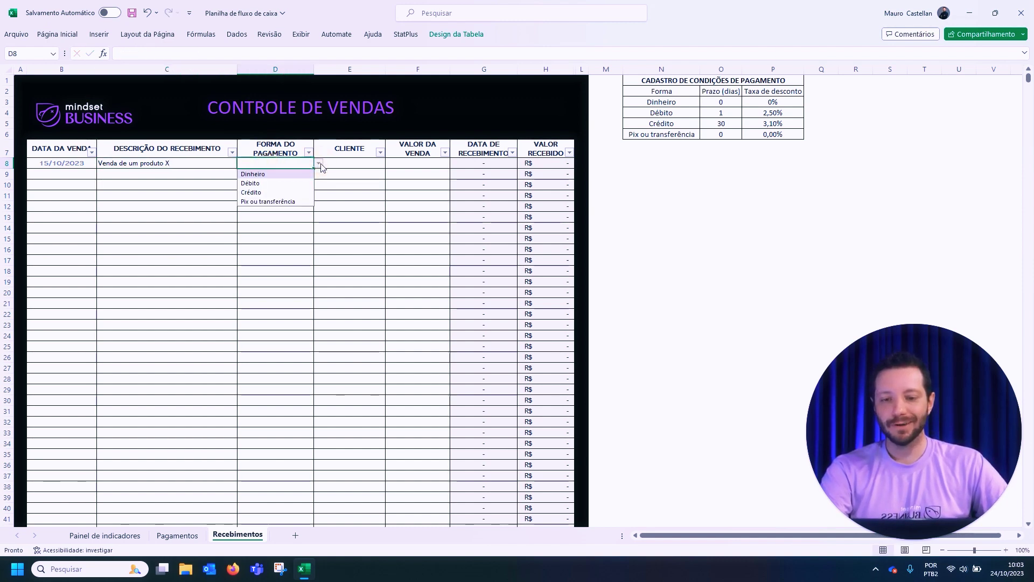
click(297, 193)
click(360, 162)
text(João)
key(Tab)
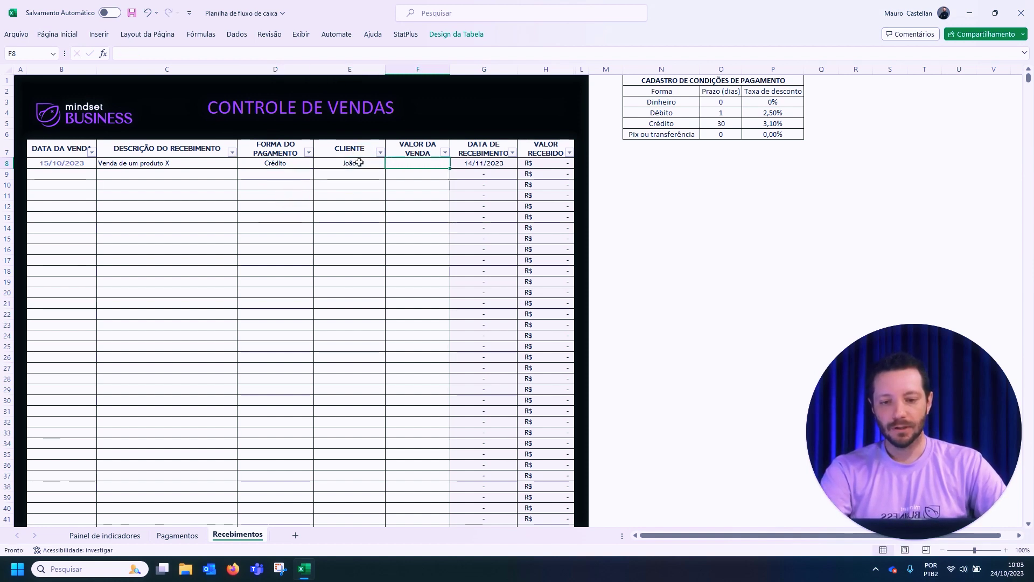
text(120)
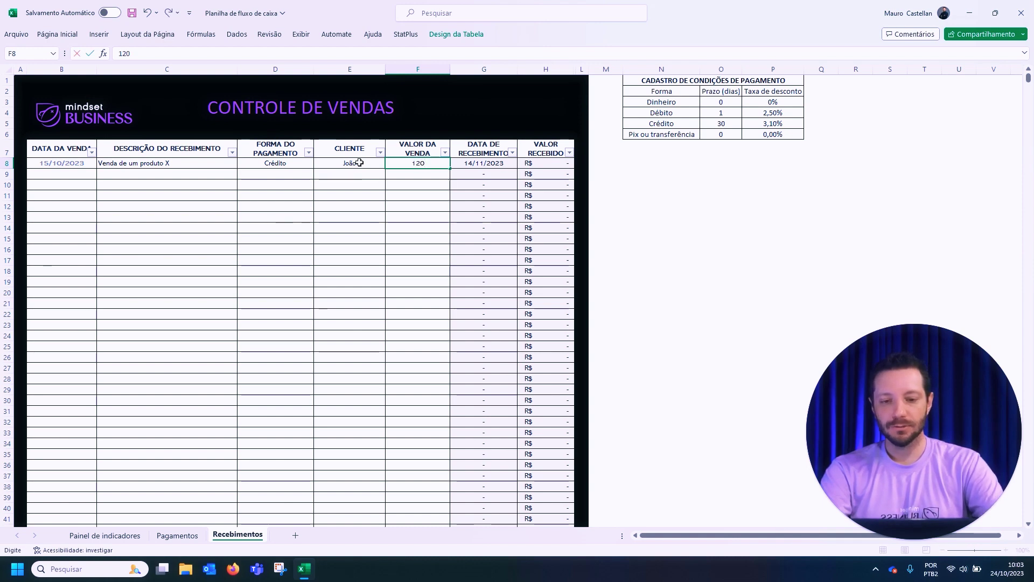
key(Return)
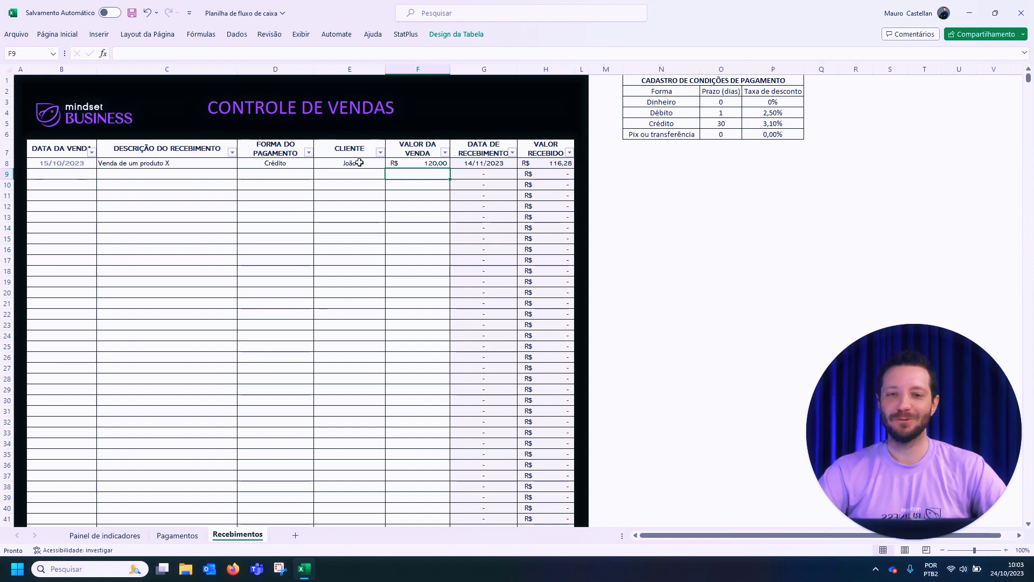
On the Painel de indicadores sheet, examine October's credit sales and card fees and November's receipts.
click(101, 536)
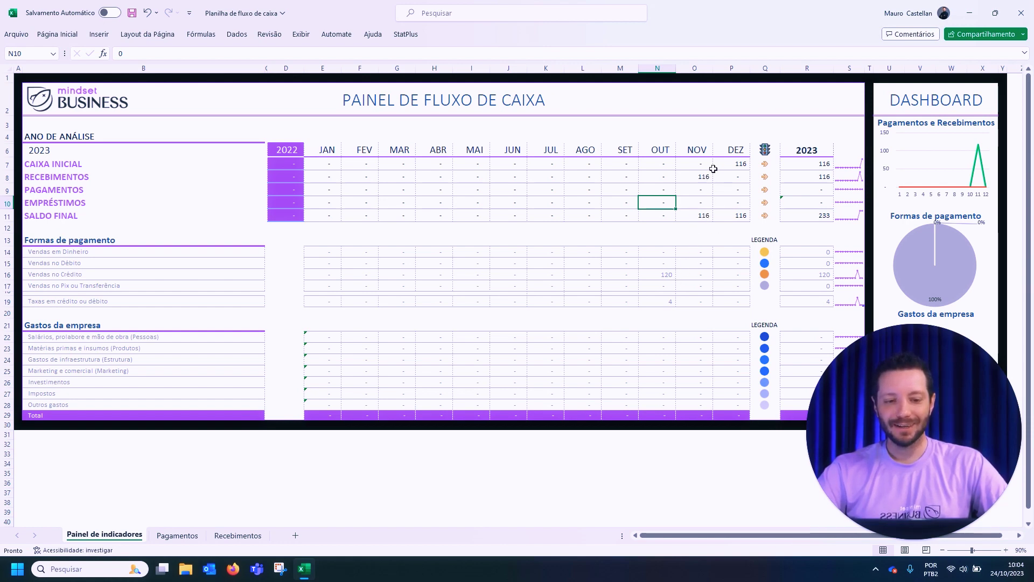
click(666, 274)
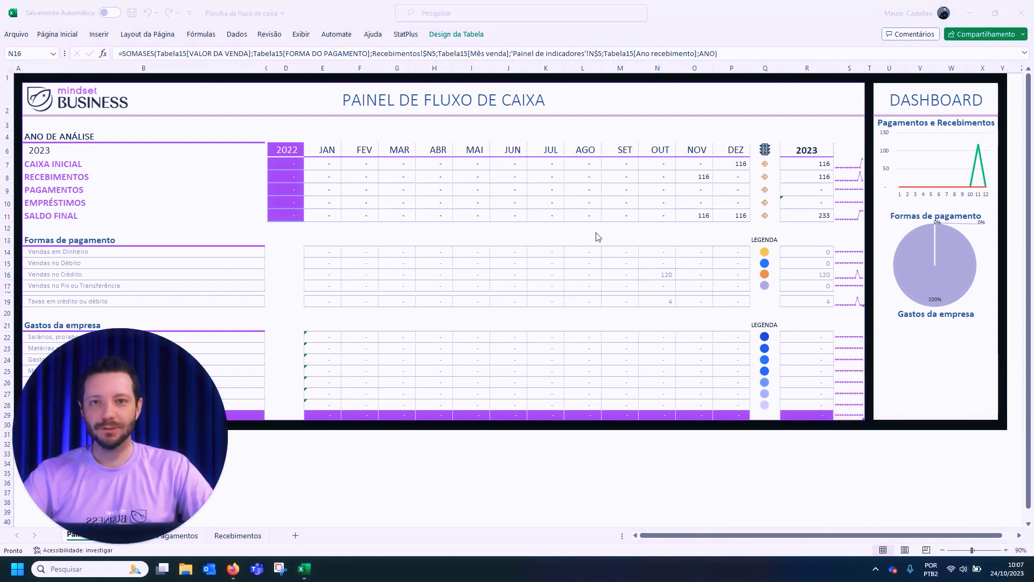
click(663, 277)
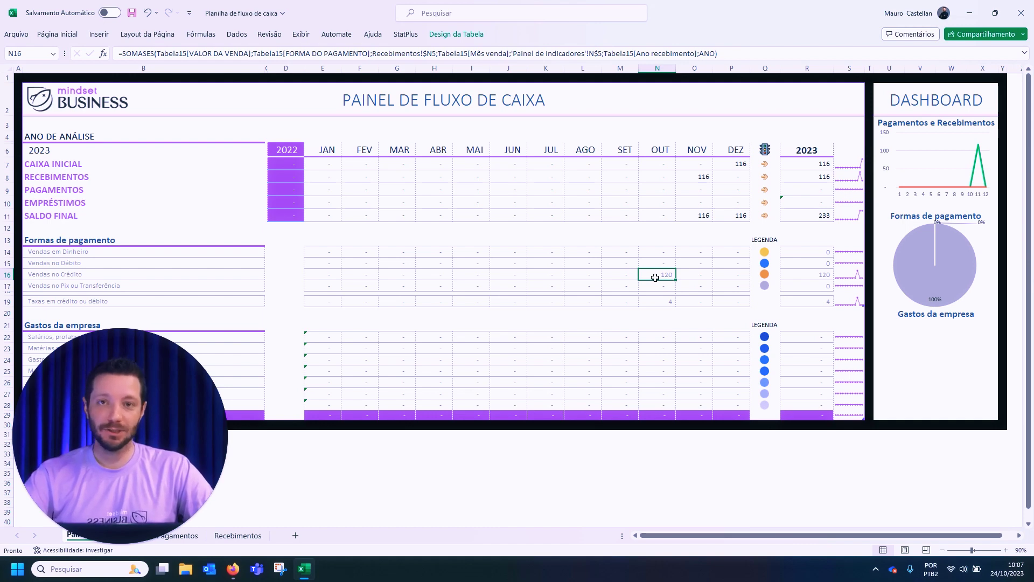
click(663, 299)
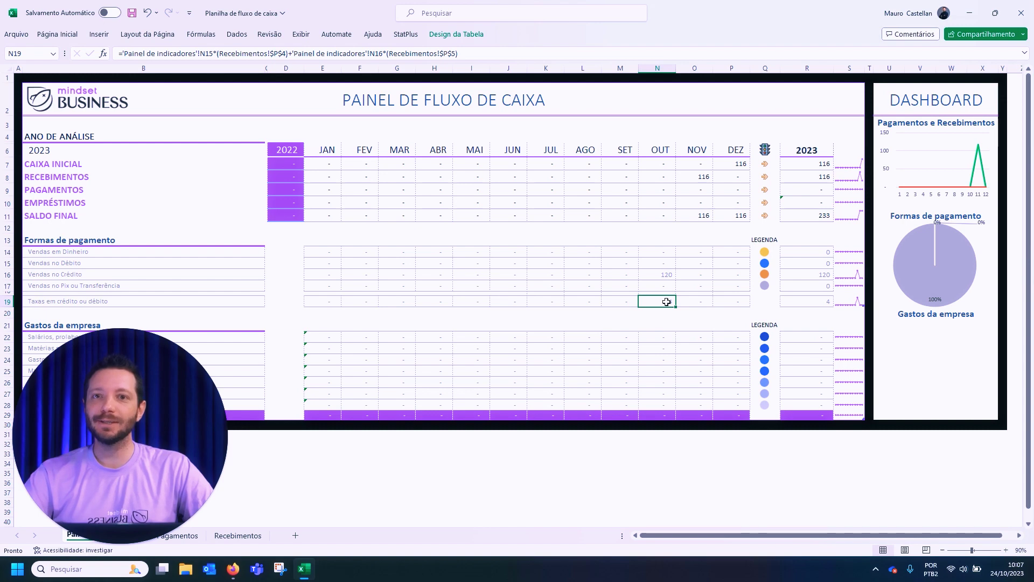
click(700, 178)
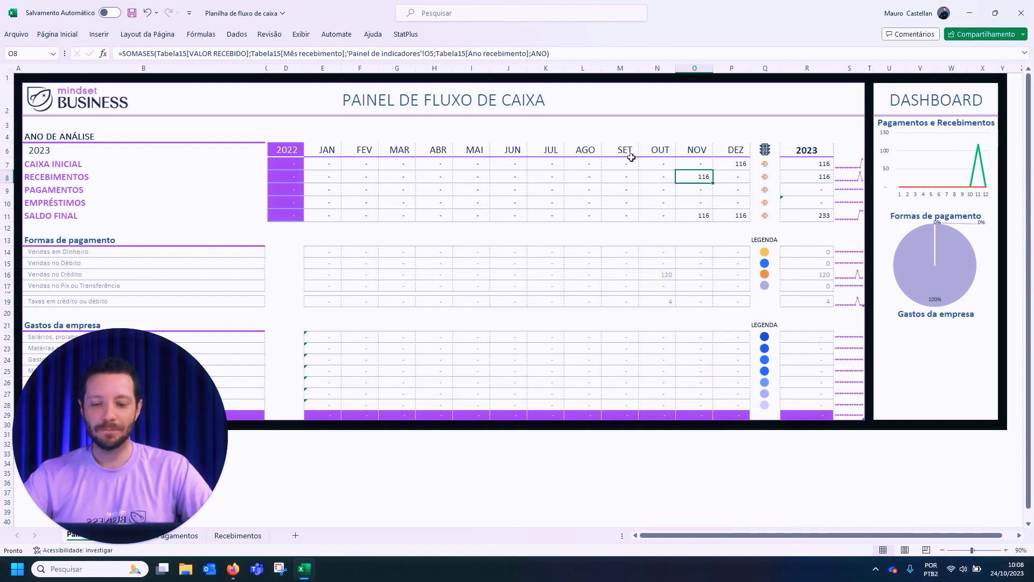
In the first row of the Pagamentos sheet, enter the date 05/11/2023 and the description "Aluguel da sede".
click(189, 542)
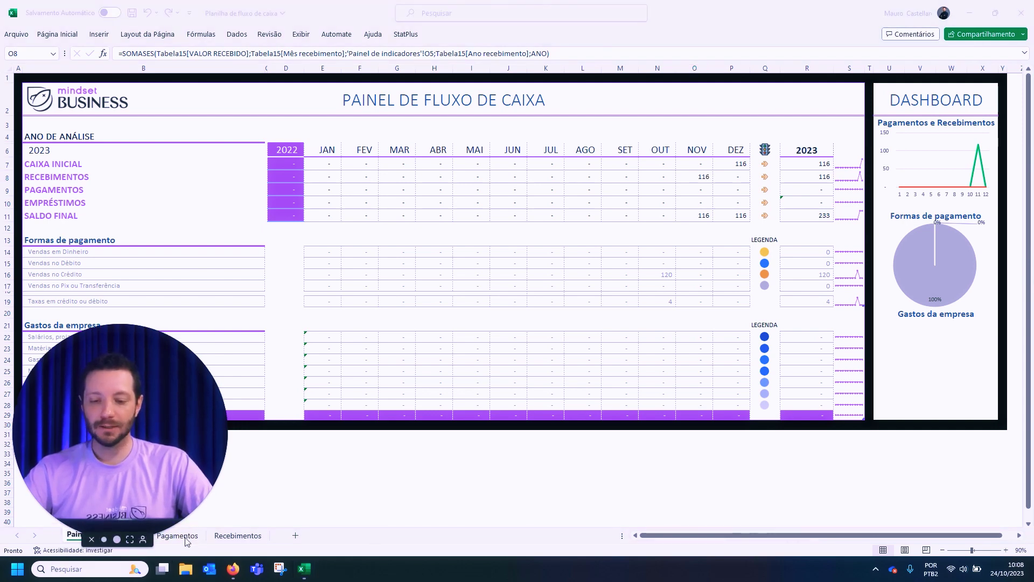
drag(189, 429, 983, 402)
click(166, 535)
click(166, 535)
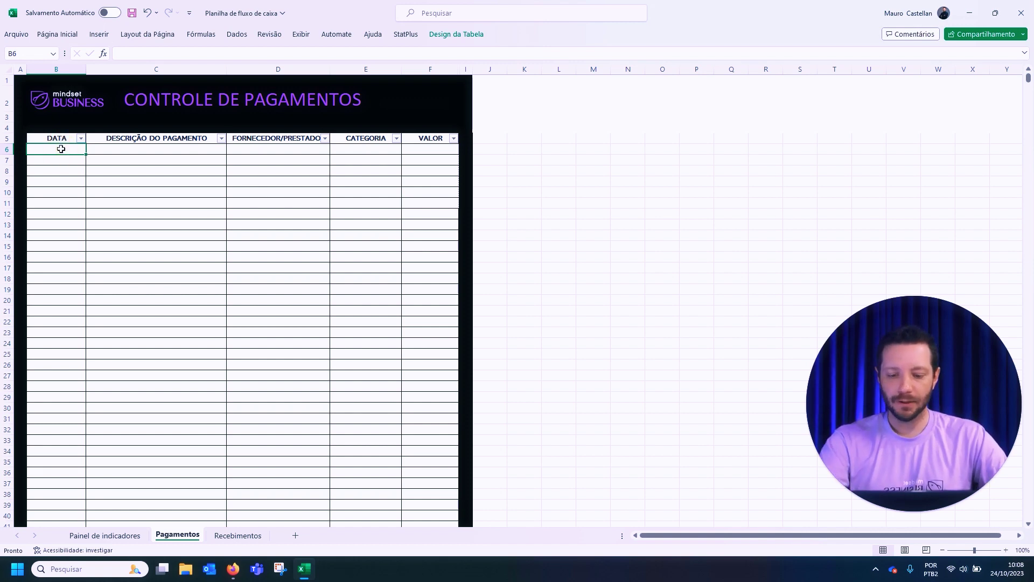
text(5/)
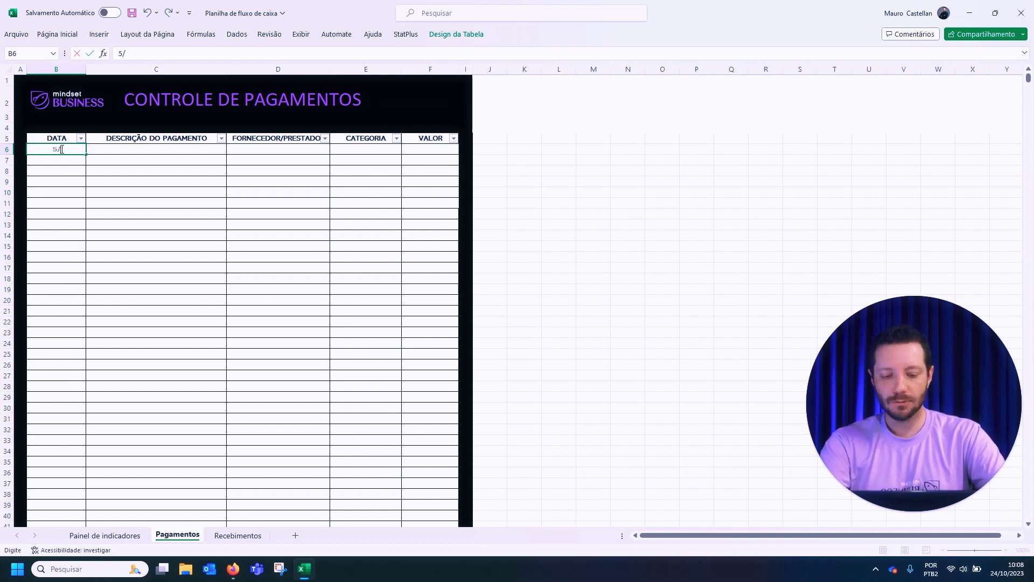
text(11/2023)
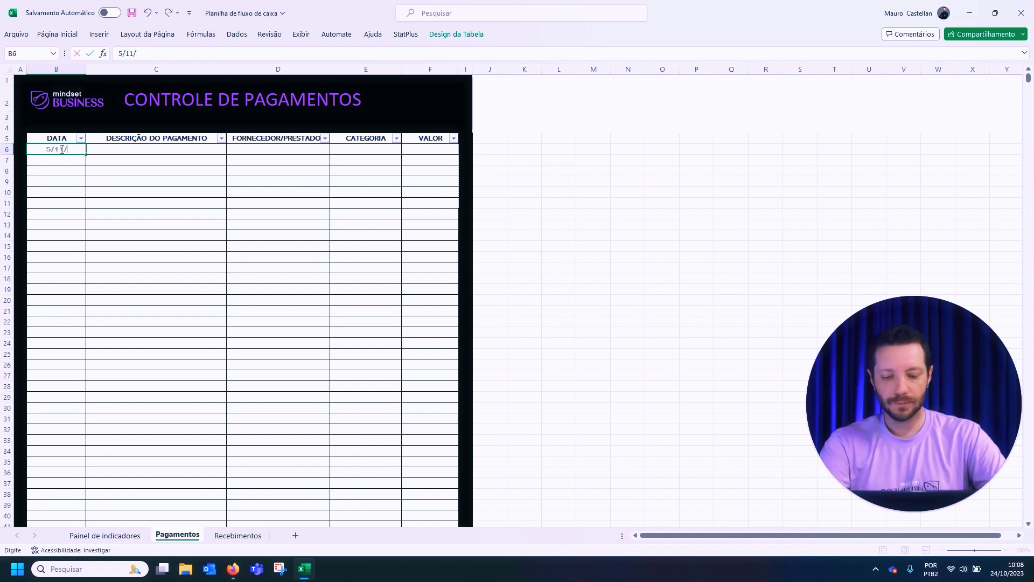
key(Tab)
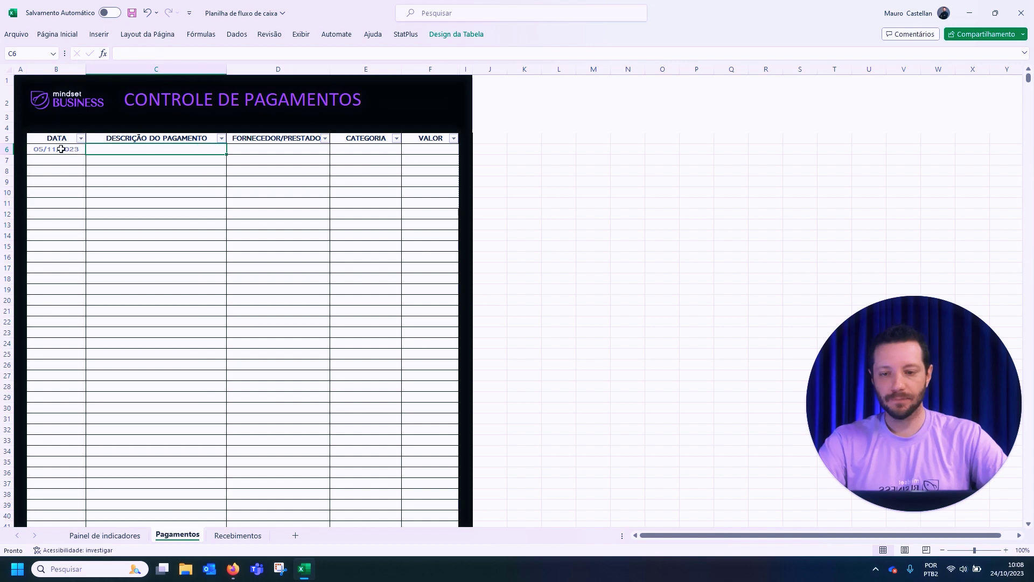
text(Alug)
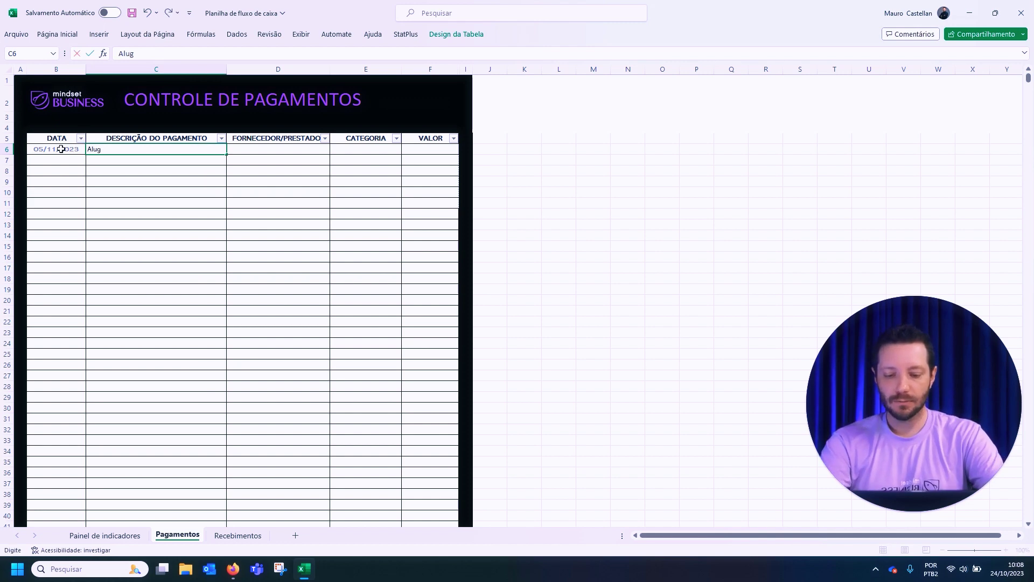
text(uel da sede)
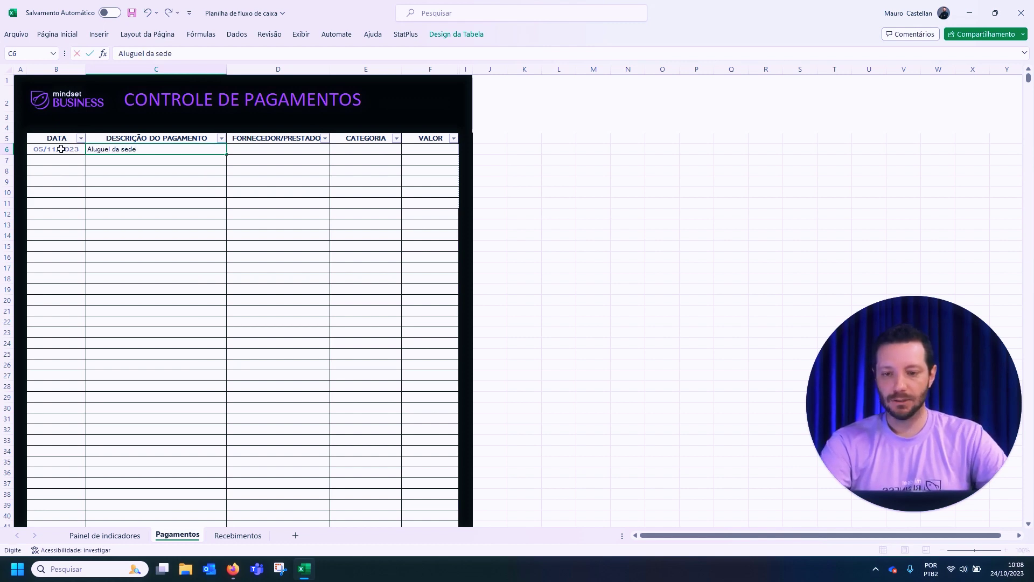
key(Tab)
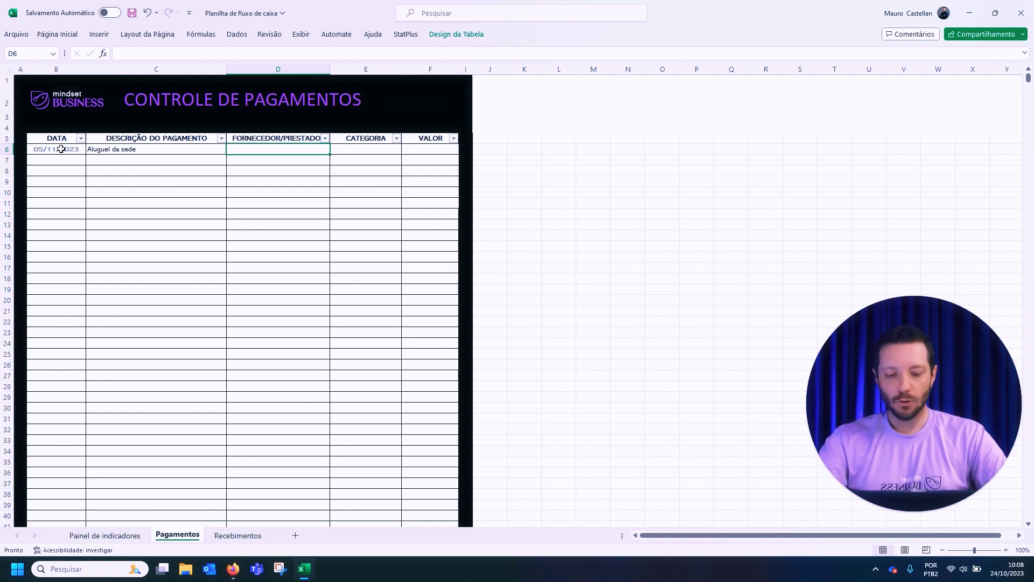
Complete the first payment with supplier Imobiliária Y, category Estrutura and a value of 3500.
text(Imobiliária Y)
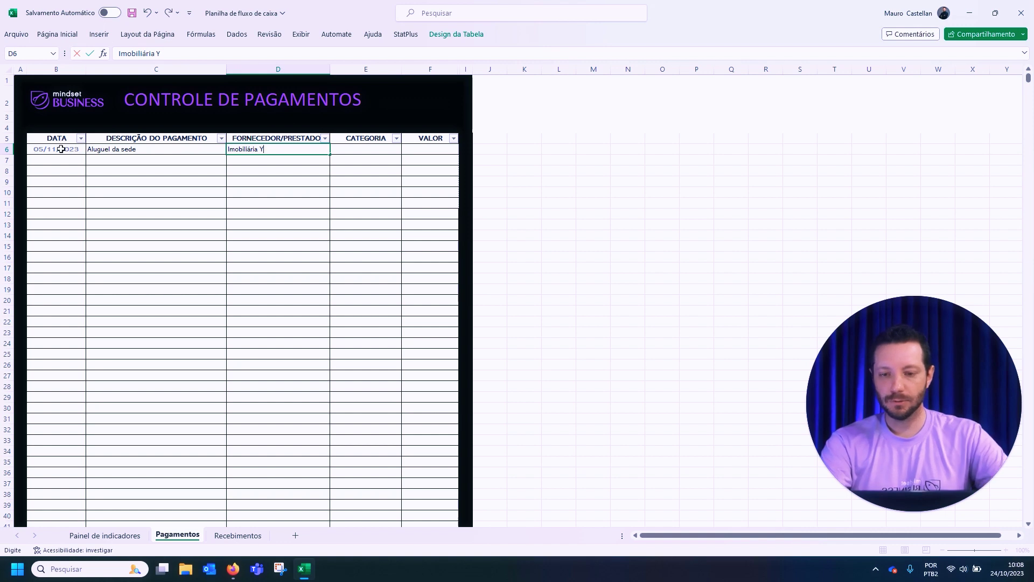
key(Tab)
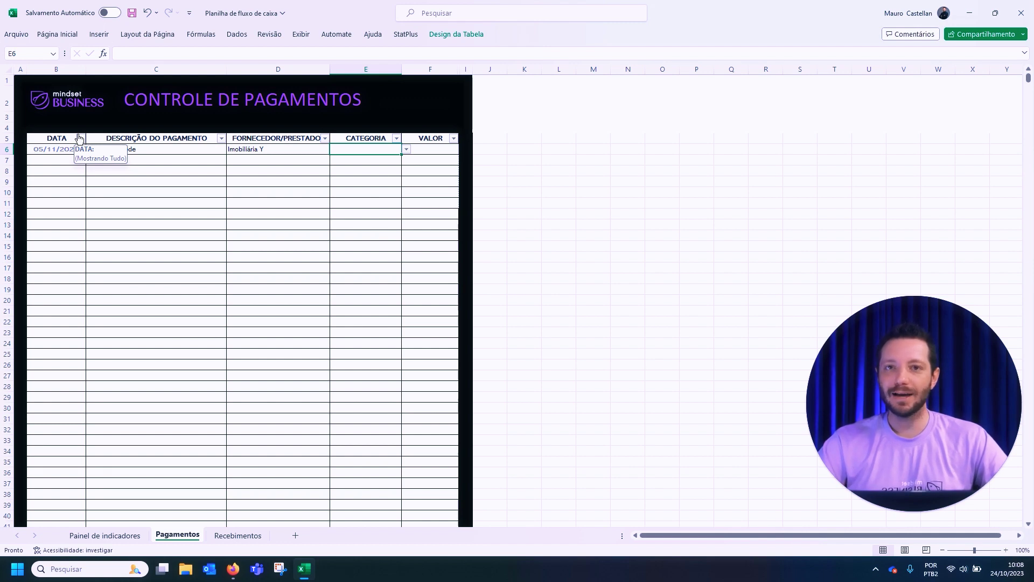
click(406, 149)
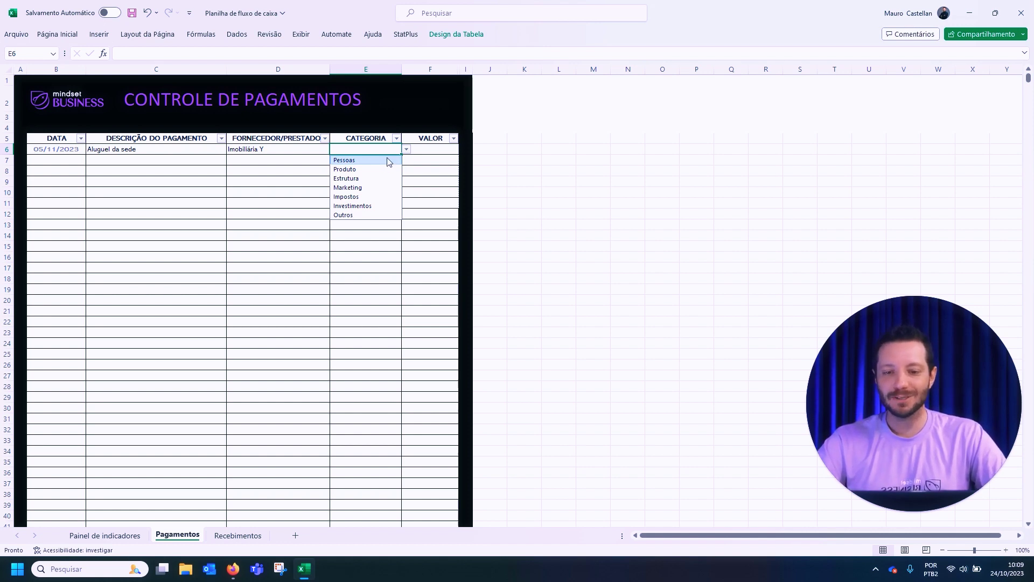
click(355, 179)
click(431, 147)
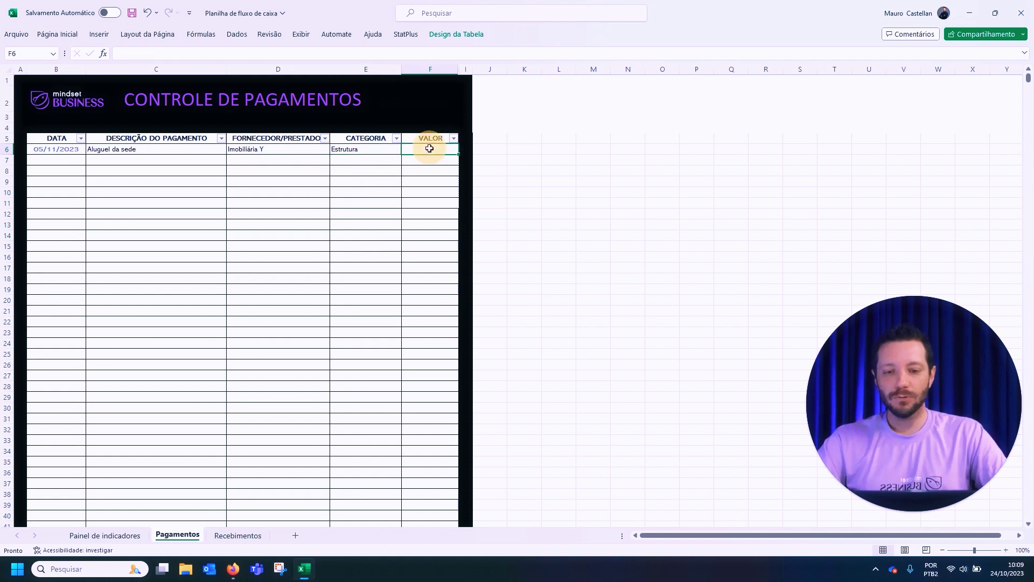
text(3500)
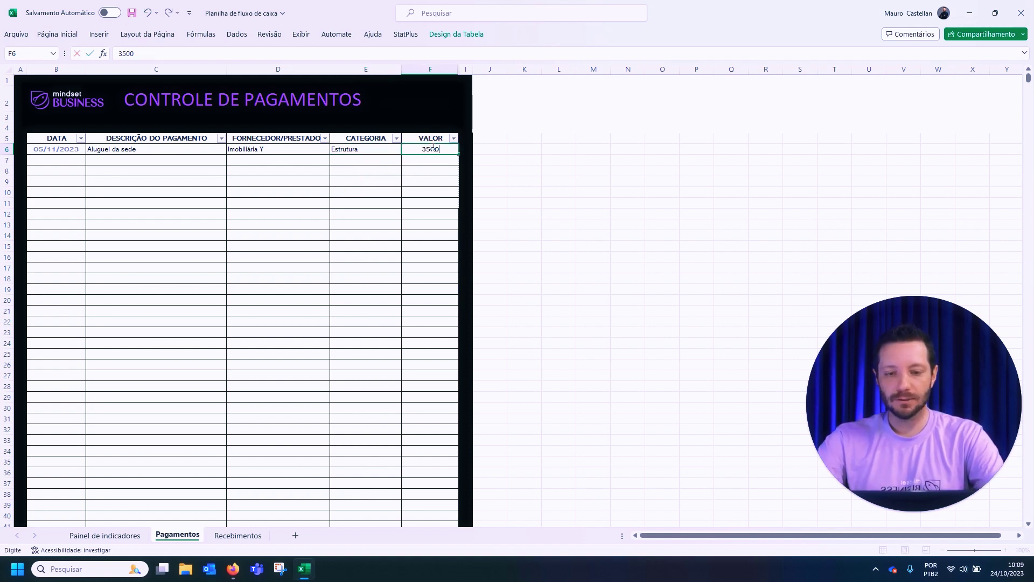
key(Return)
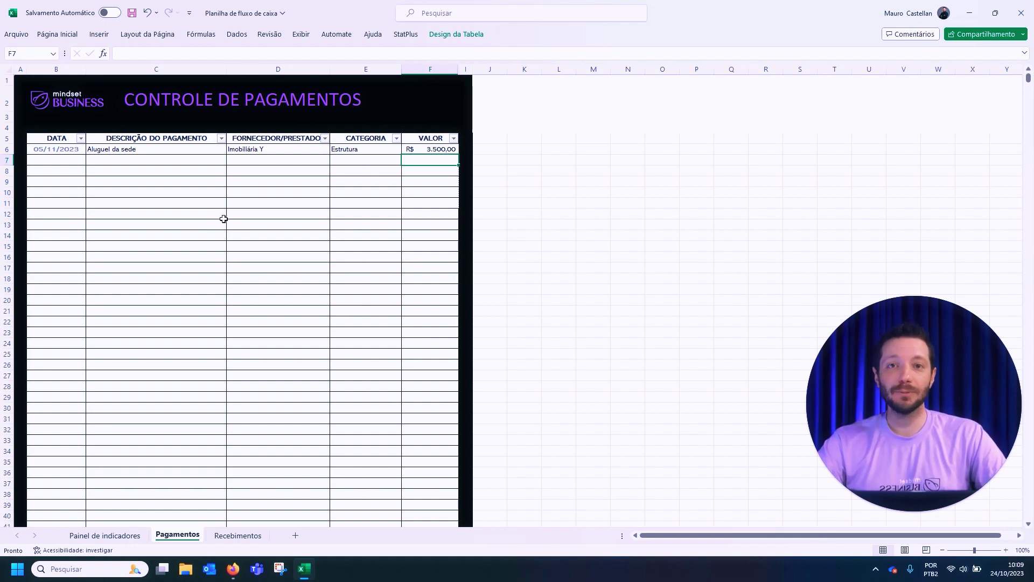
On the Painel de indicadores sheet, examine November's infrastructure spending, receipts, payments, opening cash and final balance.
click(110, 535)
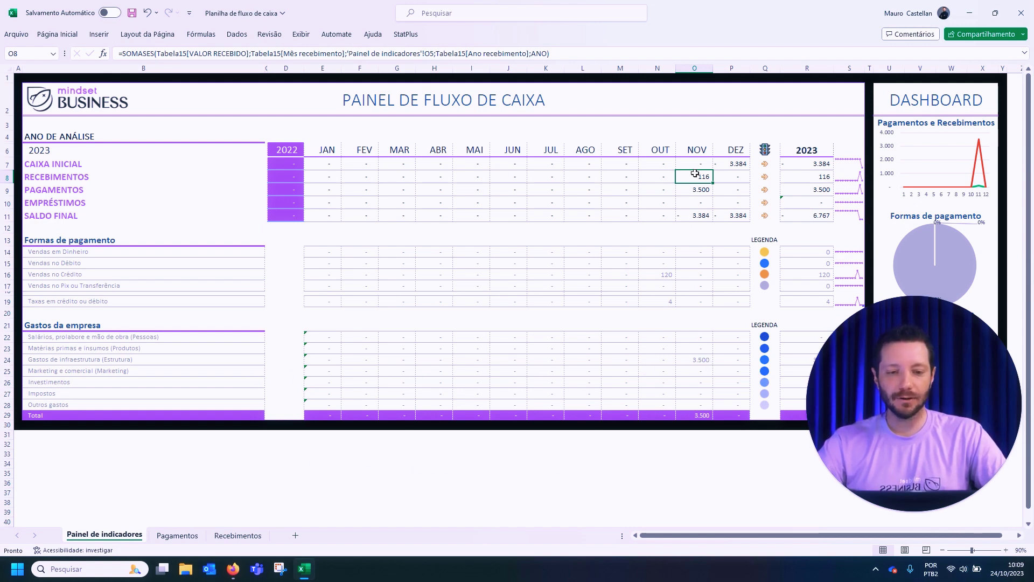
click(697, 358)
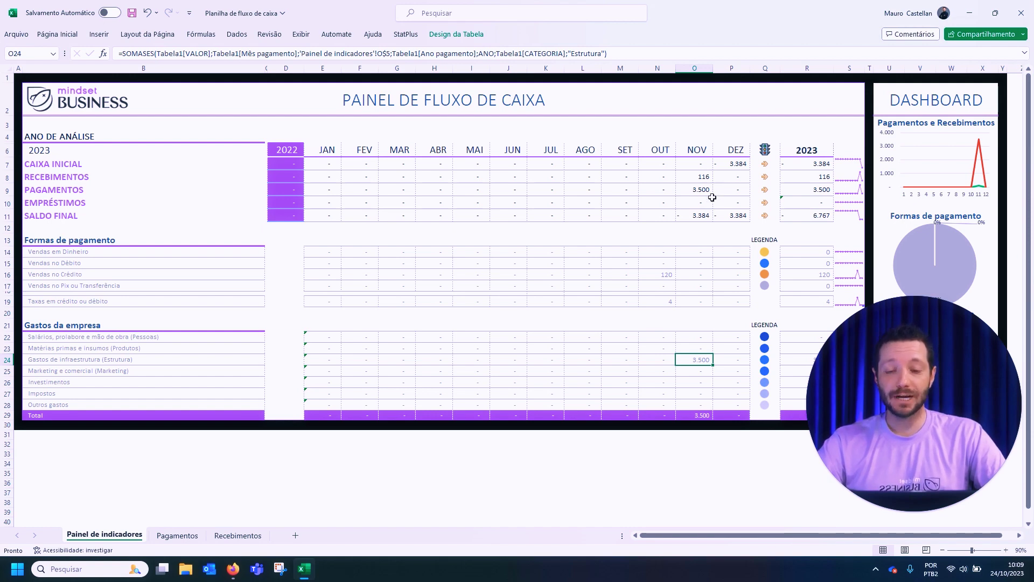
click(699, 177)
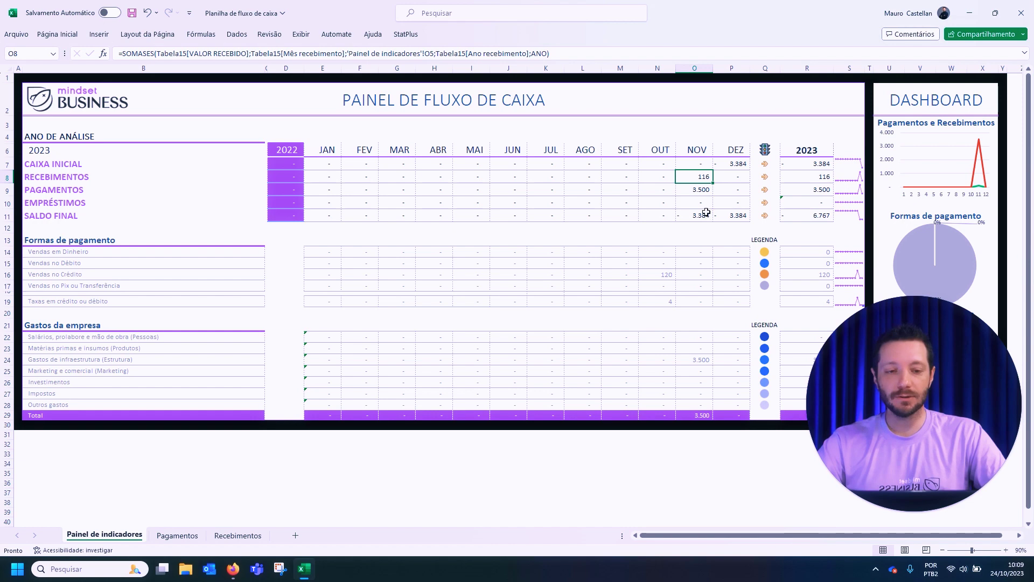
click(704, 190)
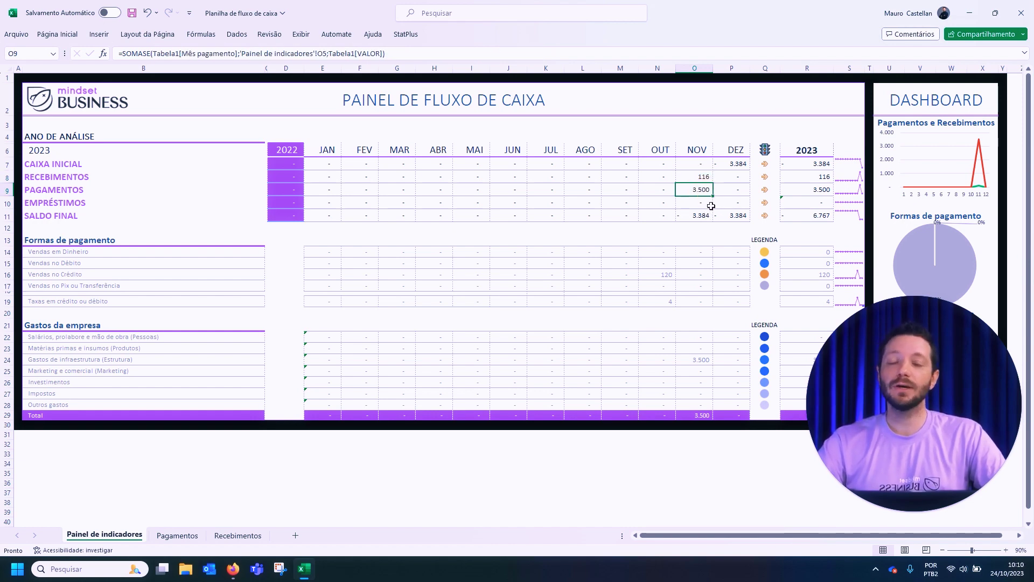
click(699, 162)
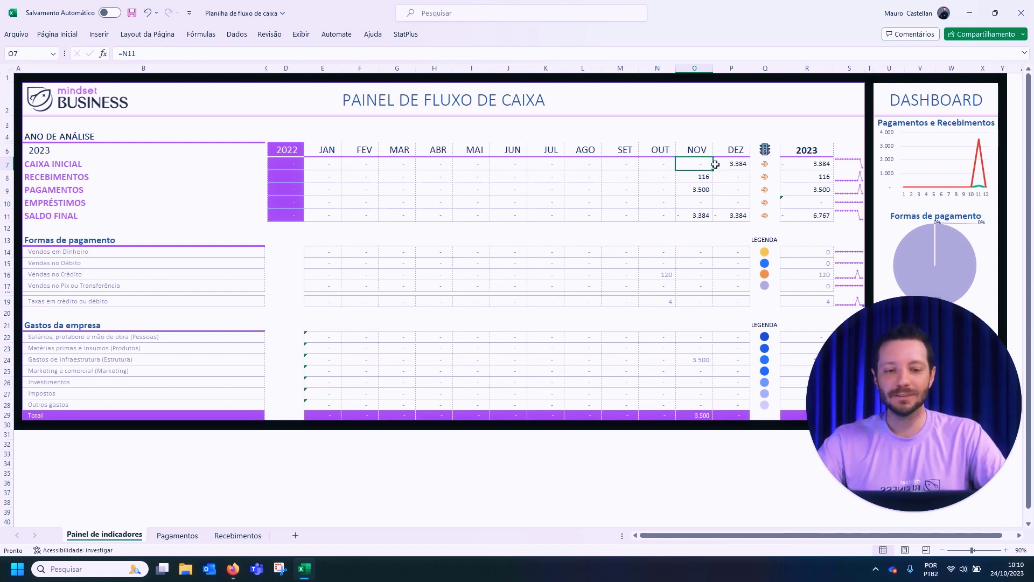
click(704, 176)
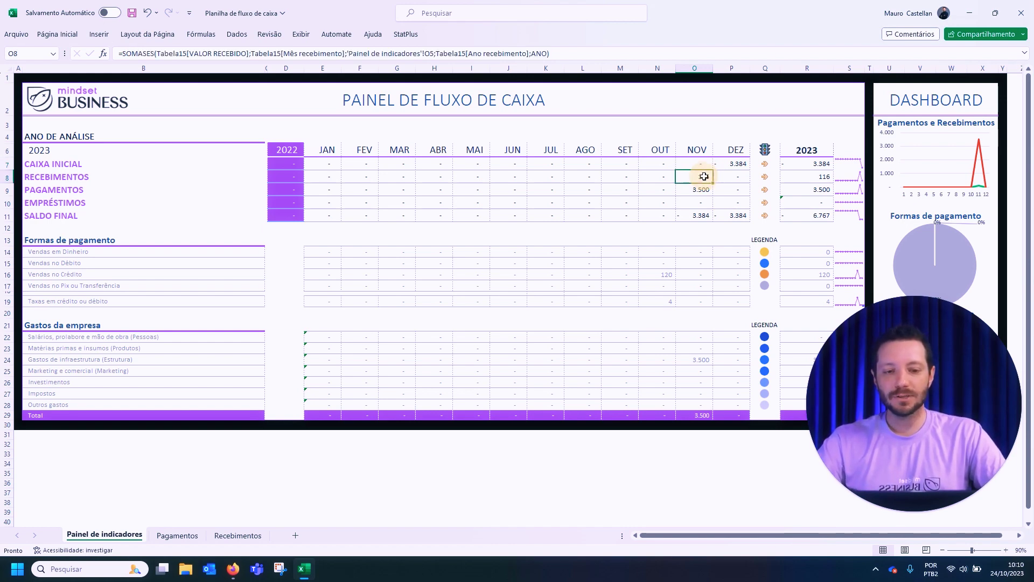
click(702, 215)
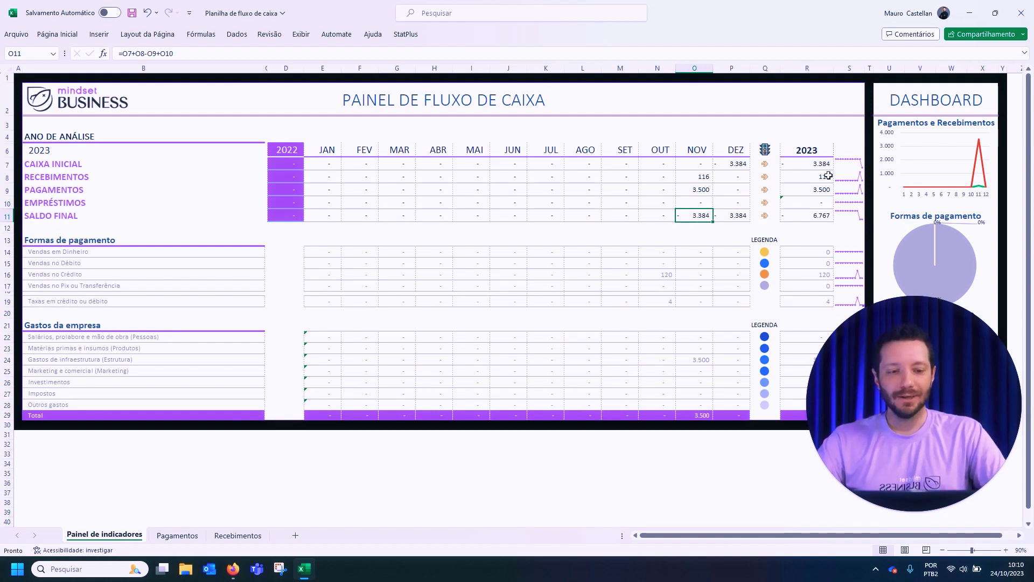
Examine the 2023 annual totals from Caixa inicial down to Saldo final.
click(817, 163)
click(820, 177)
click(821, 190)
click(822, 203)
click(819, 215)
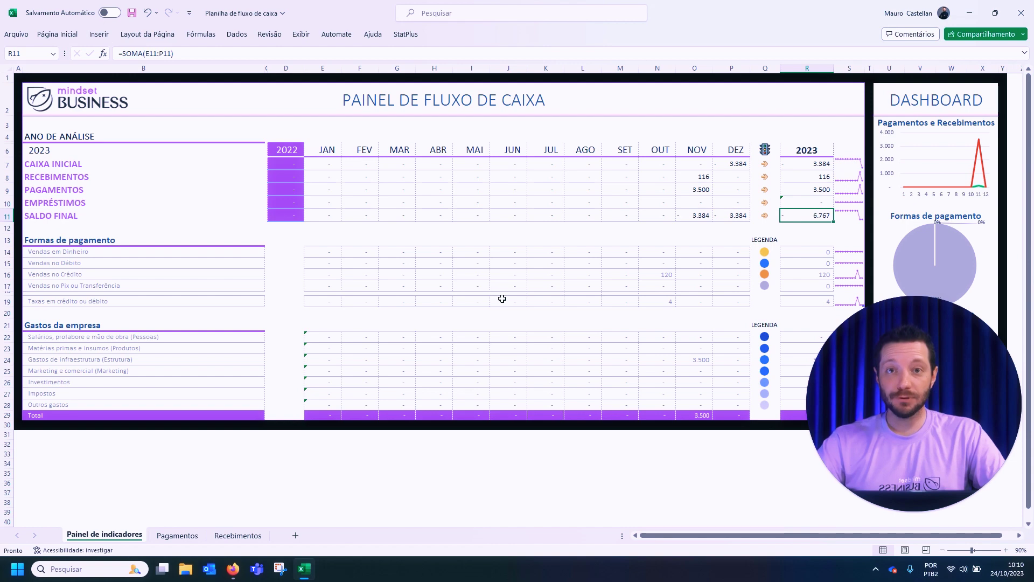
Set the Saldo final of the 2022 column to 8432 as the balance carried into January.
click(290, 166)
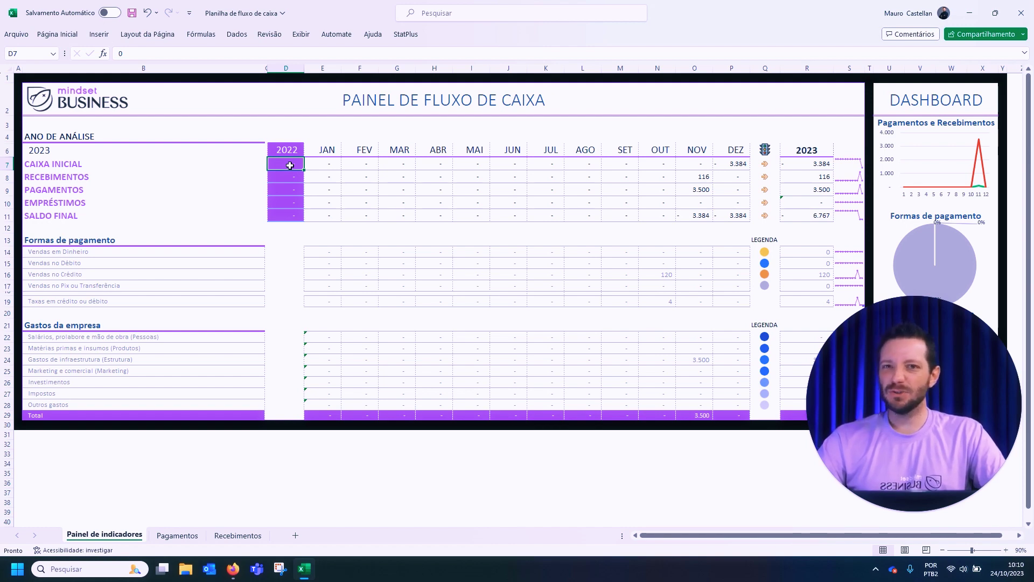
click(288, 214)
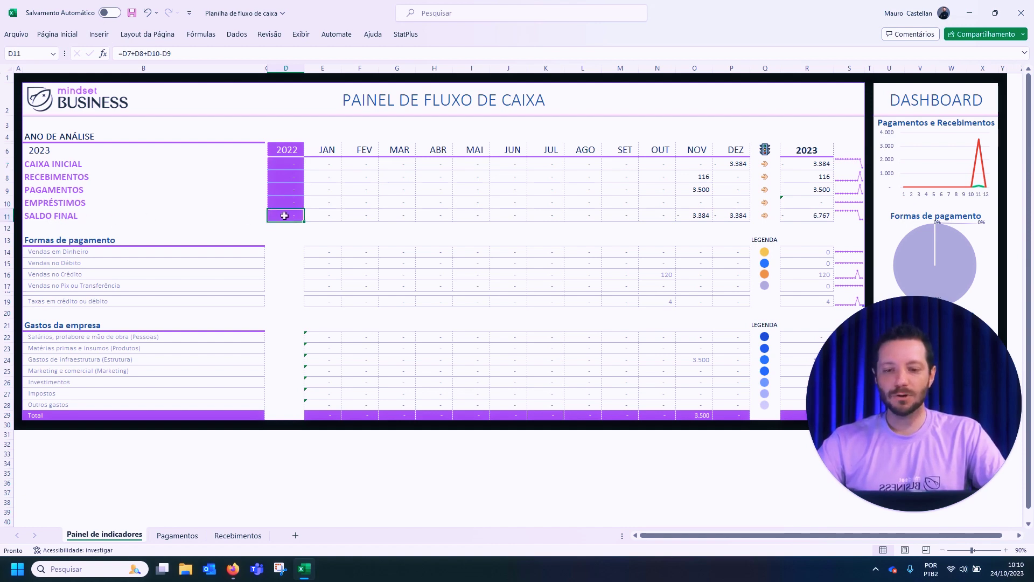
click(320, 164)
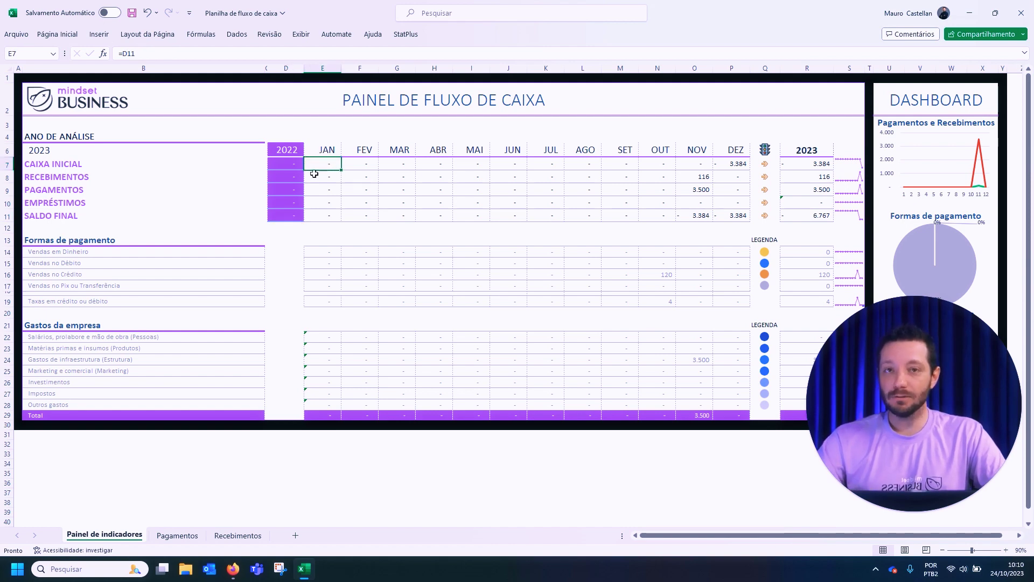
click(285, 215)
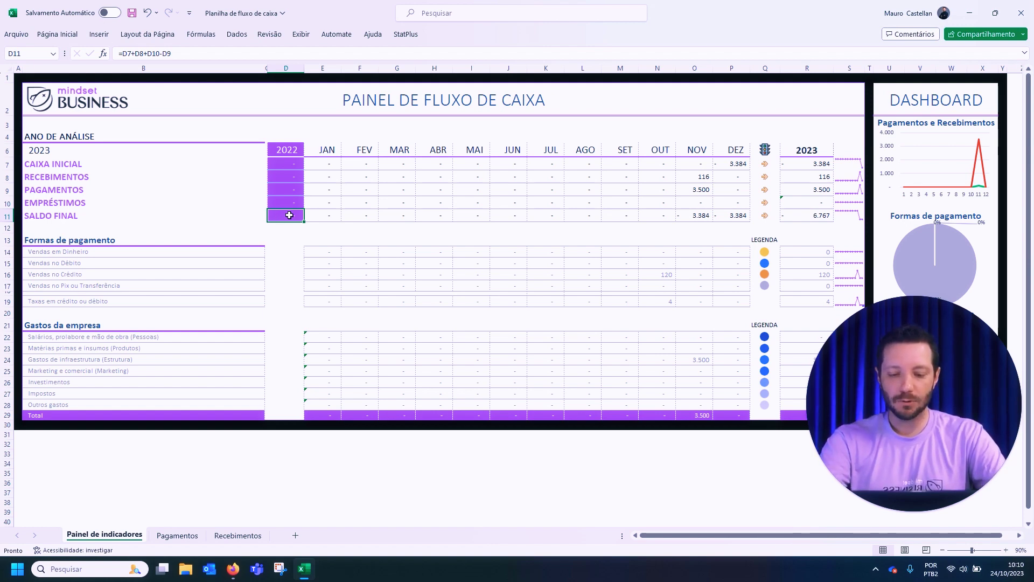
text(8.)
text(4)
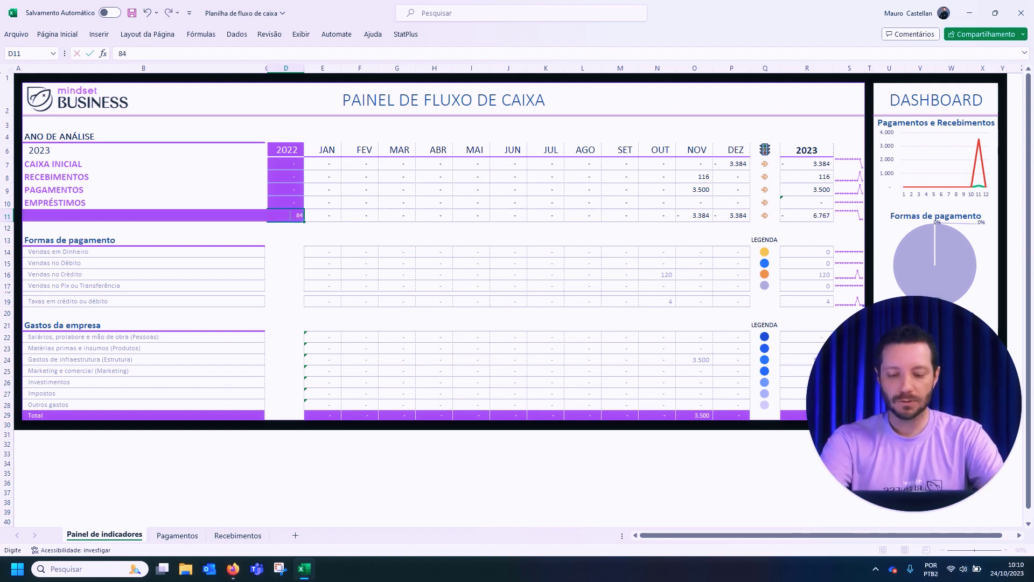
text(32)
key(Return)
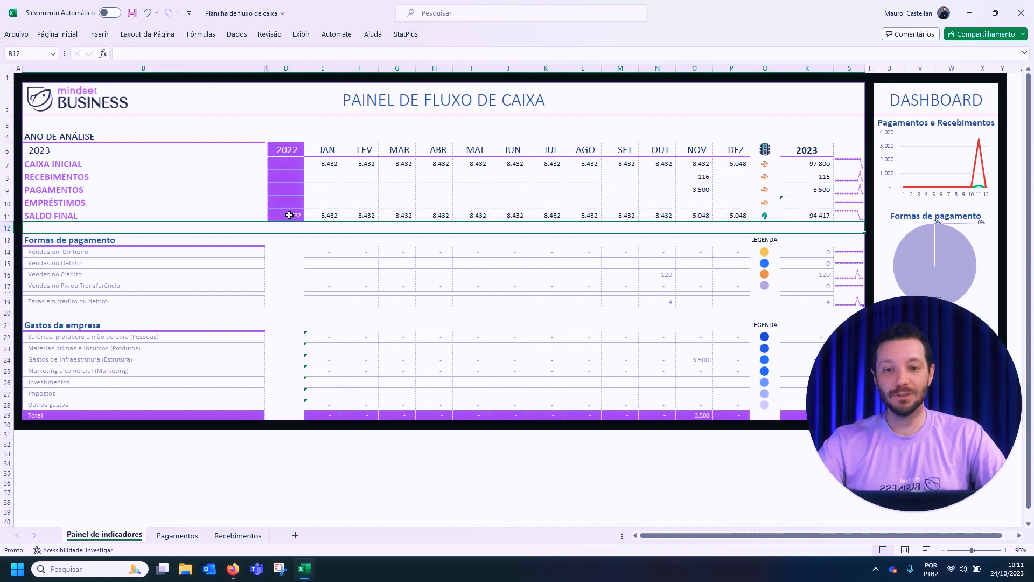
Examine the cash flow rows of January and November from Caixa inicial to Saldo final, plus November's infrastructure spending.
click(326, 165)
click(327, 177)
click(326, 190)
click(326, 202)
click(326, 214)
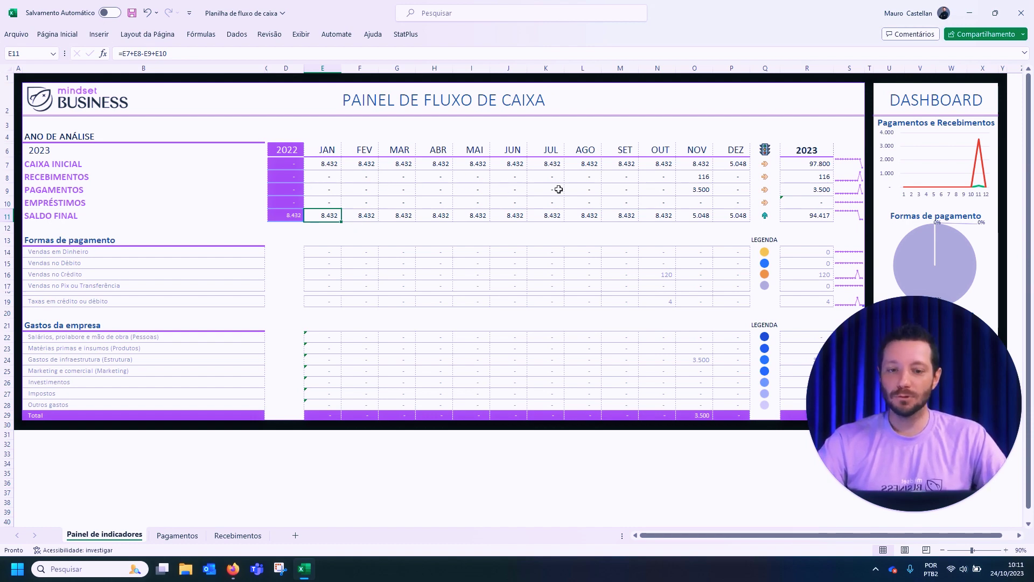
click(705, 164)
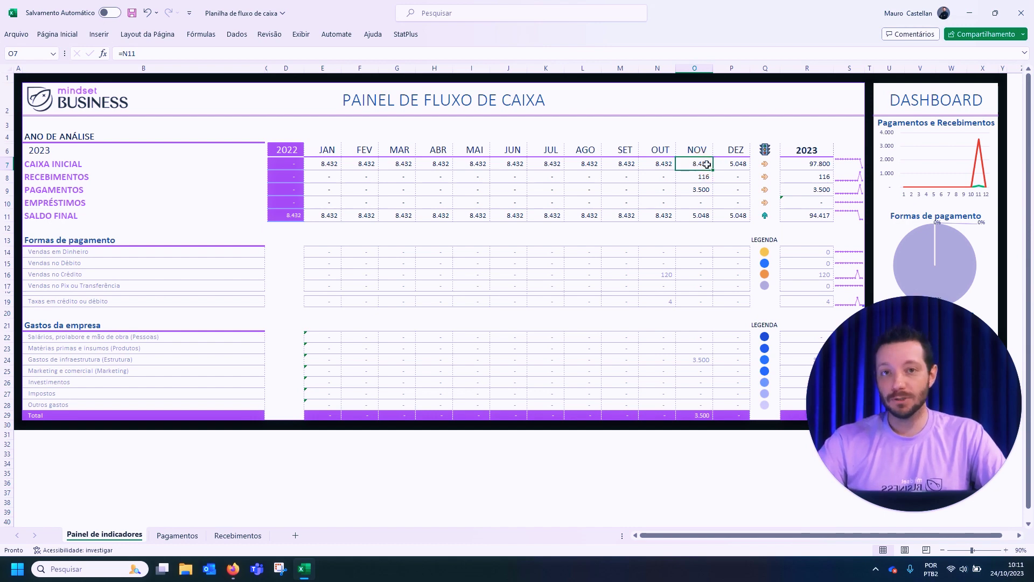
click(707, 177)
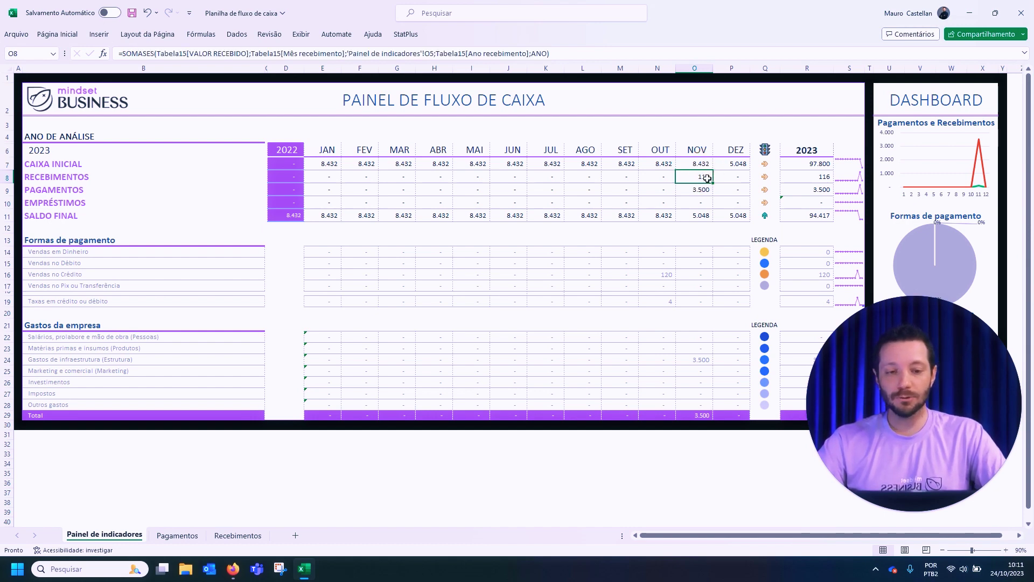
click(703, 189)
click(698, 215)
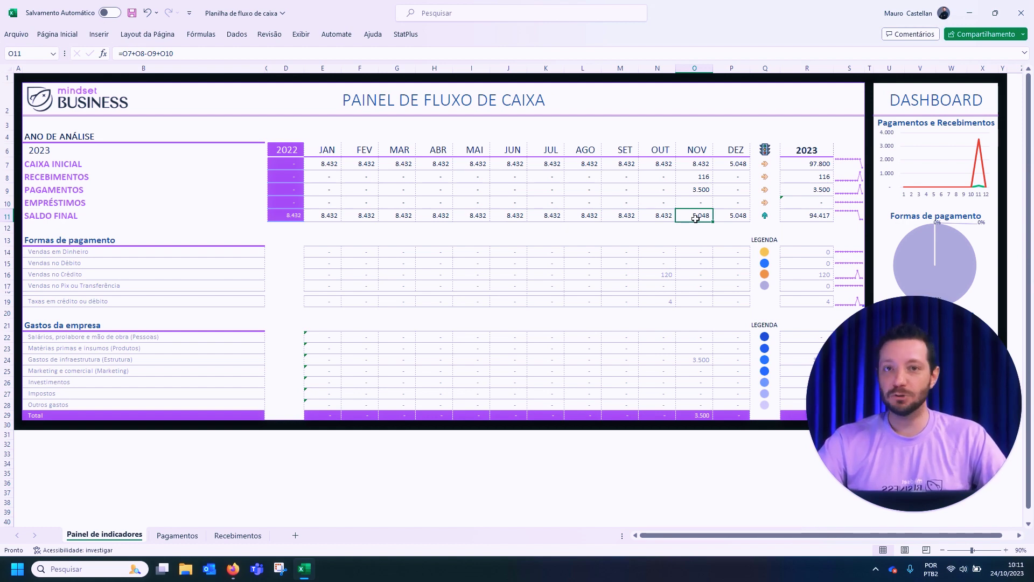
click(703, 360)
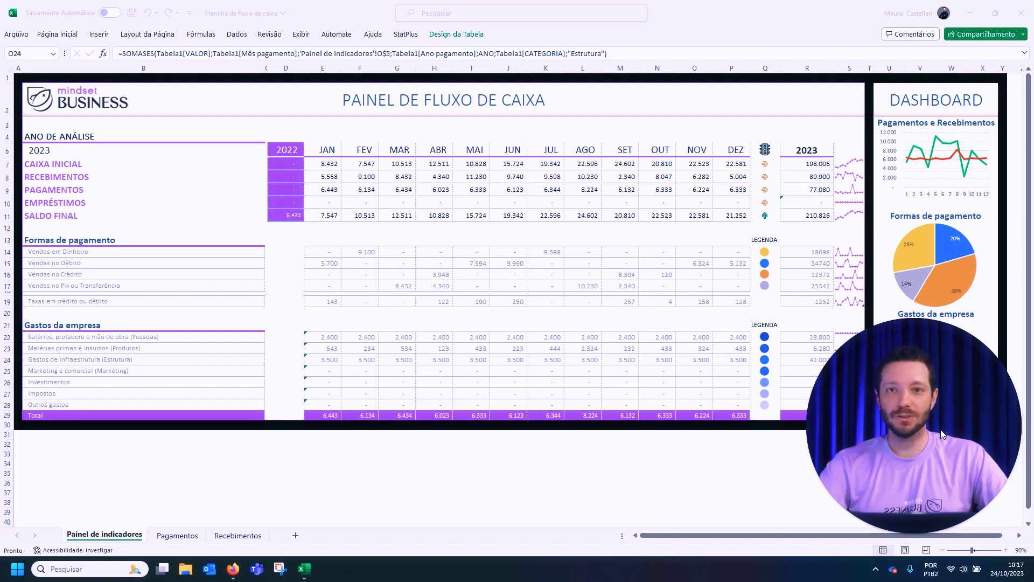
drag(942, 434, 132, 478)
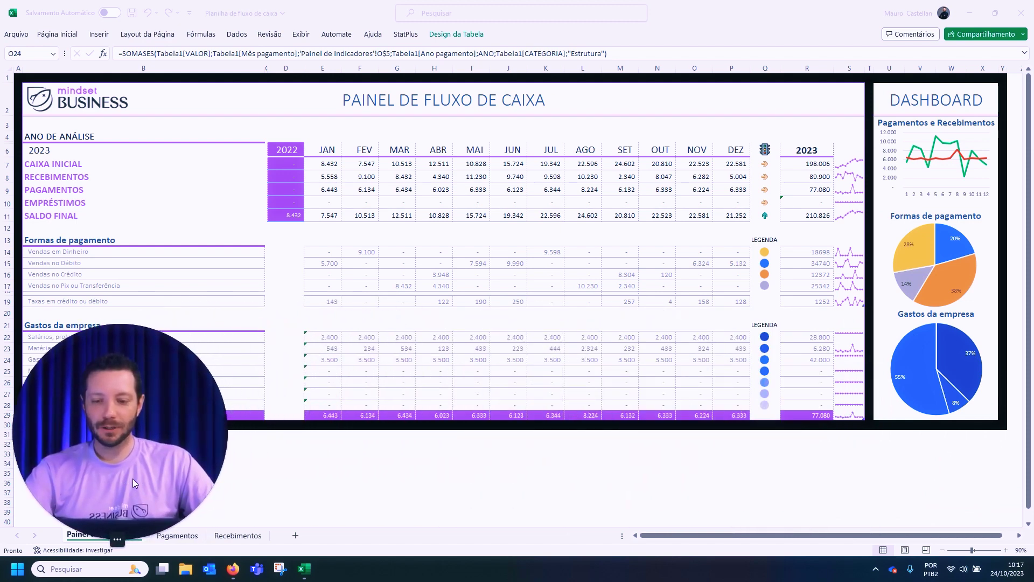
click(104, 538)
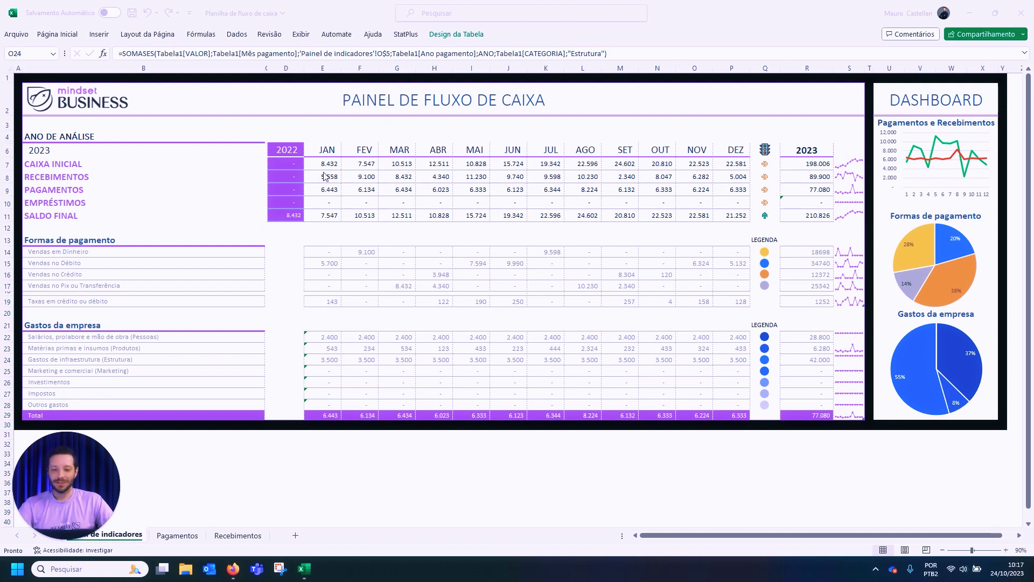
Examine the monthly sales by payment method and each method's share in the Formas de pagamento pie chart.
click(330, 262)
click(330, 263)
click(366, 251)
click(399, 281)
click(442, 275)
click(474, 252)
click(545, 252)
click(579, 277)
click(694, 275)
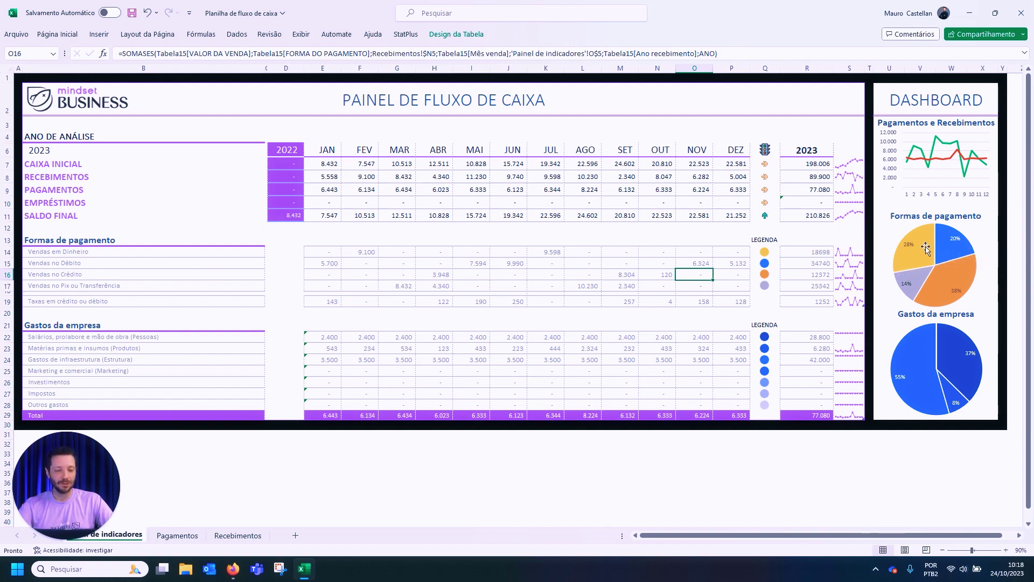
mouse_move(921, 253)
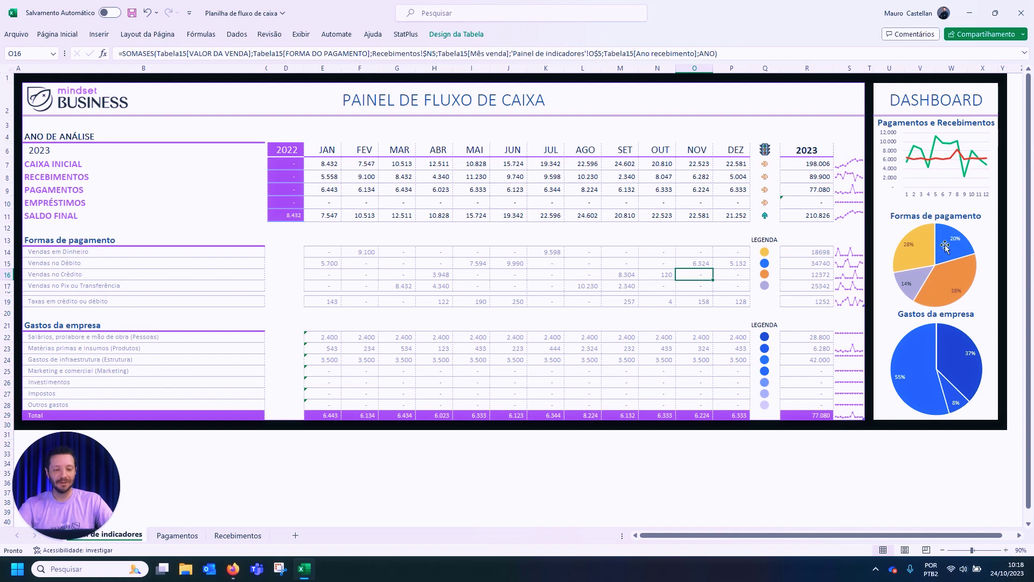
mouse_move(956, 236)
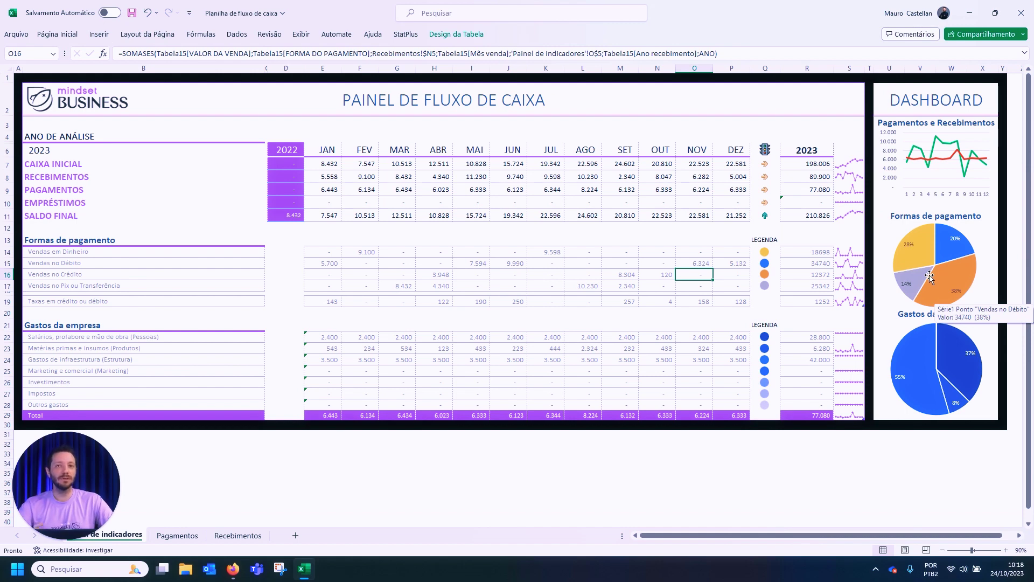
mouse_move(925, 275)
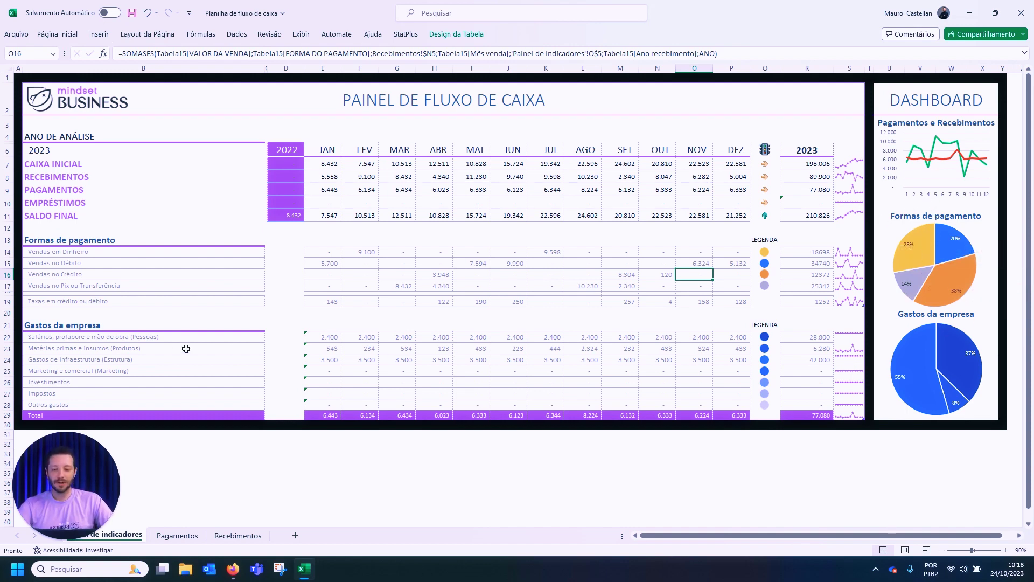
Examine the Matérias primas e insumos expense category and the Gastos da empresa pie chart.
click(159, 350)
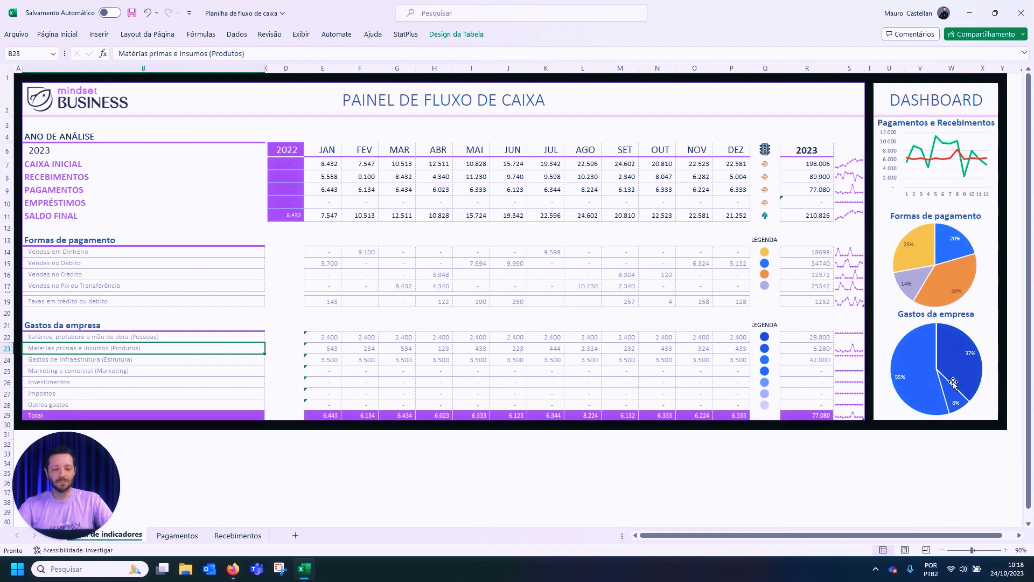
mouse_move(934, 405)
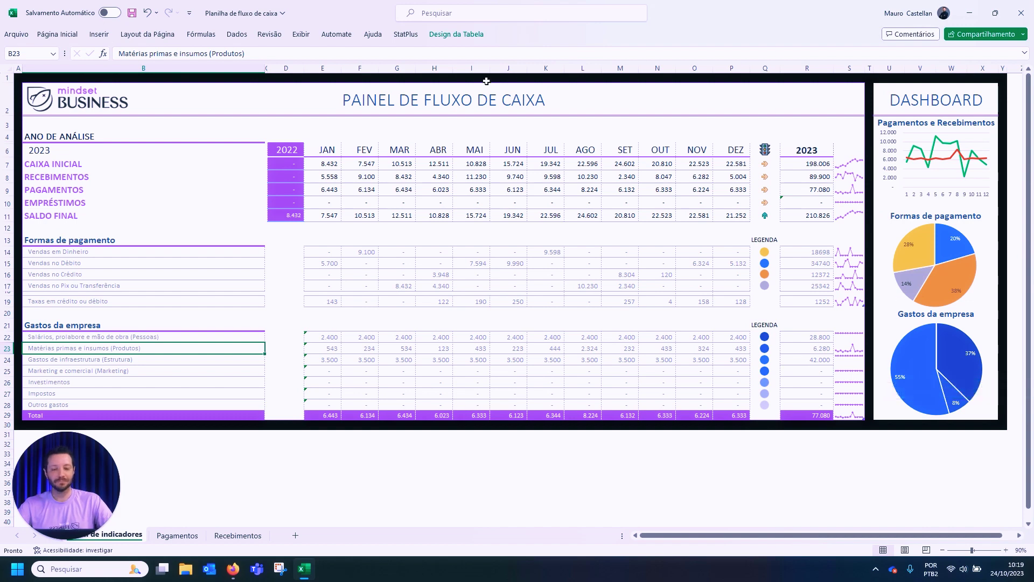
Examine January's Caixa inicial, Recebimentos, Pagamentos and Saldo final, plus the Pagamentos e Recebimentos line chart on the dashboard.
click(325, 165)
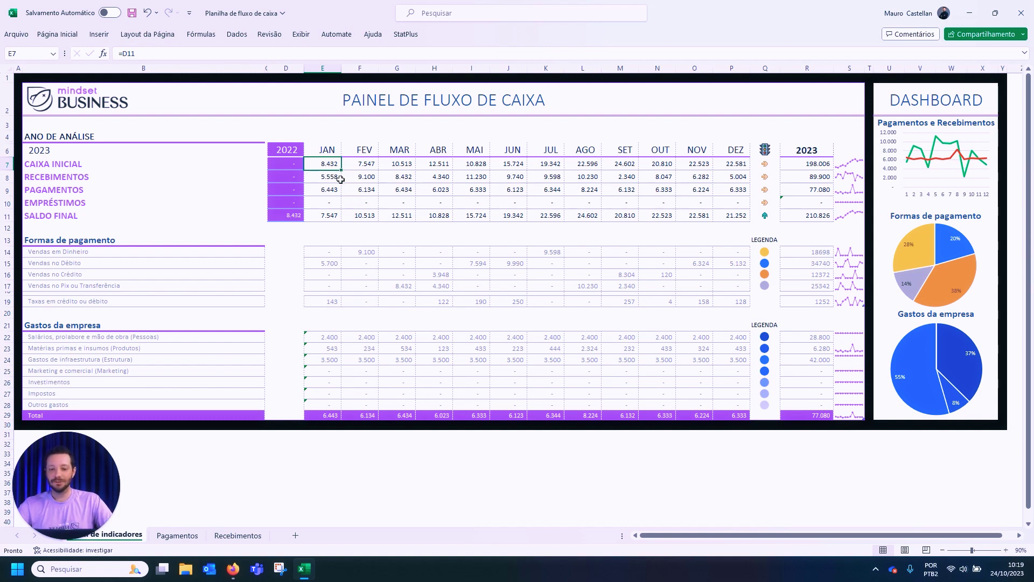
click(337, 178)
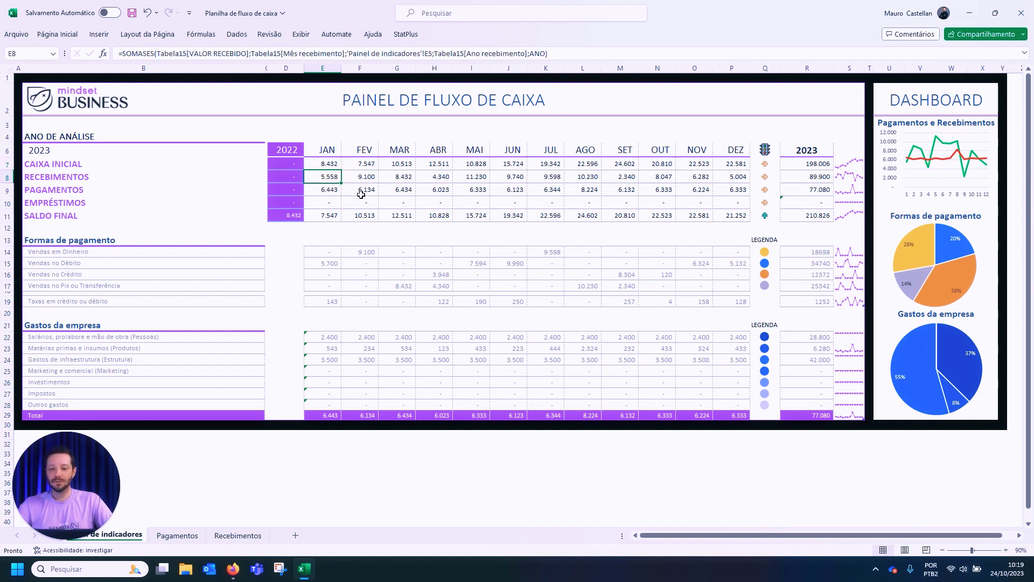
click(337, 191)
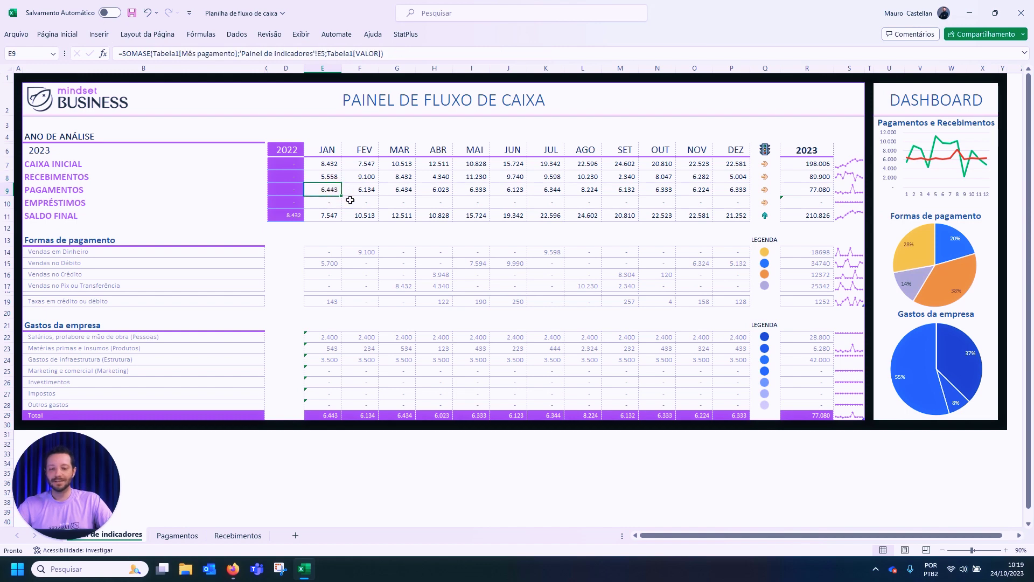
click(333, 214)
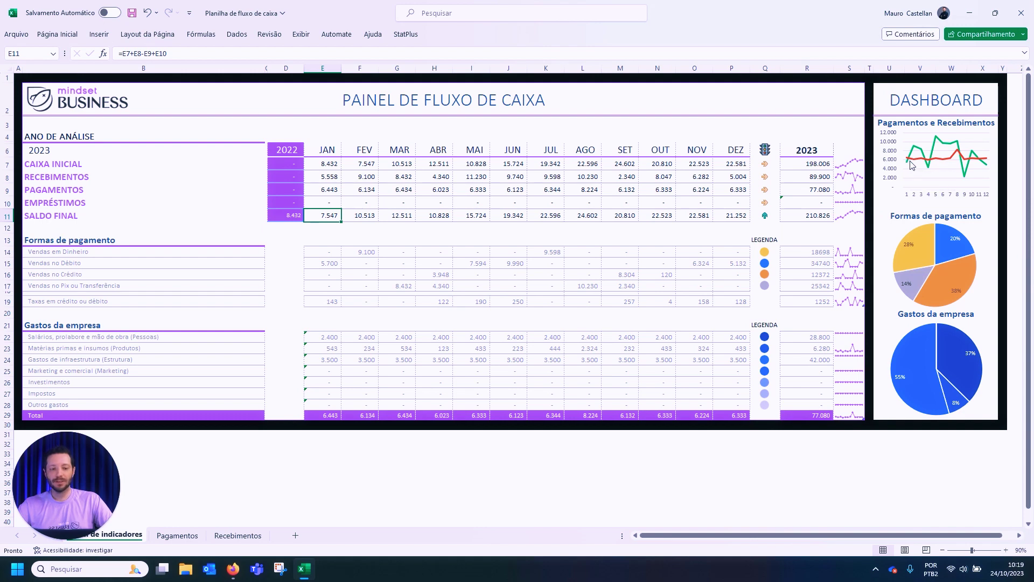
mouse_move(931, 172)
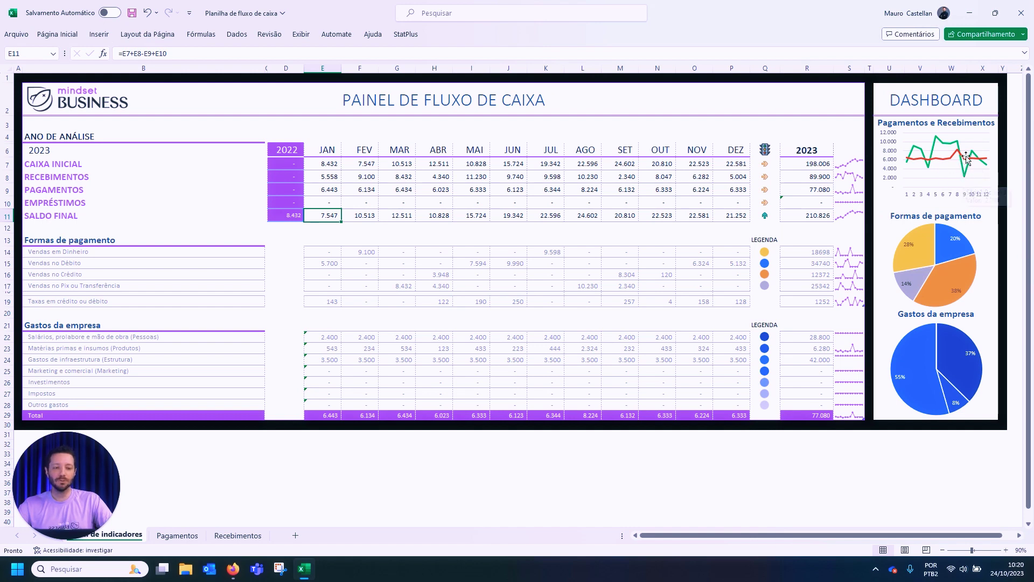
mouse_move(967, 178)
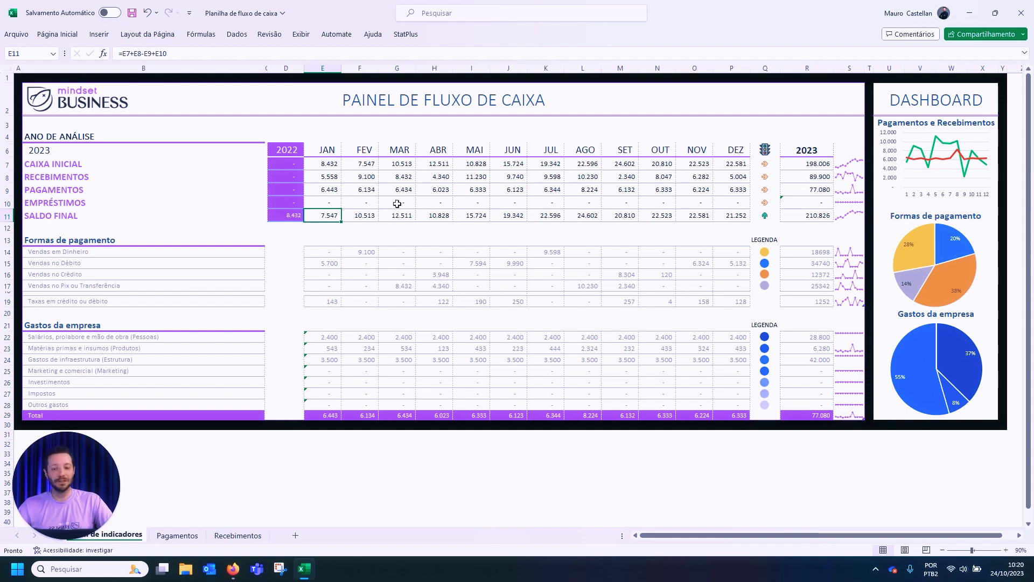
Test the Recebimentos traffic-light indicator by entering 100000 and 70000 in turn as the 2022 Recebimentos value.
click(291, 177)
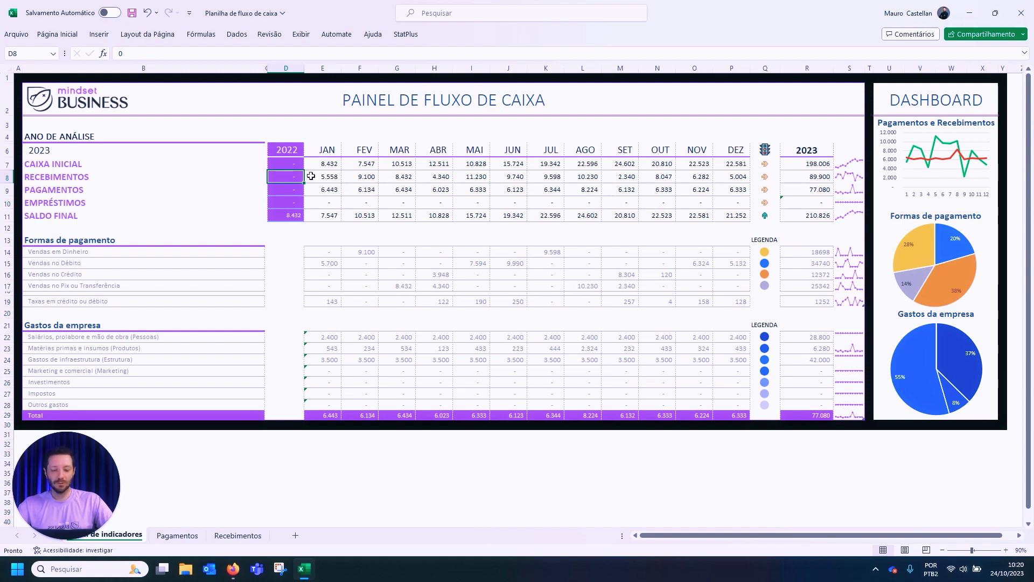
text(100000)
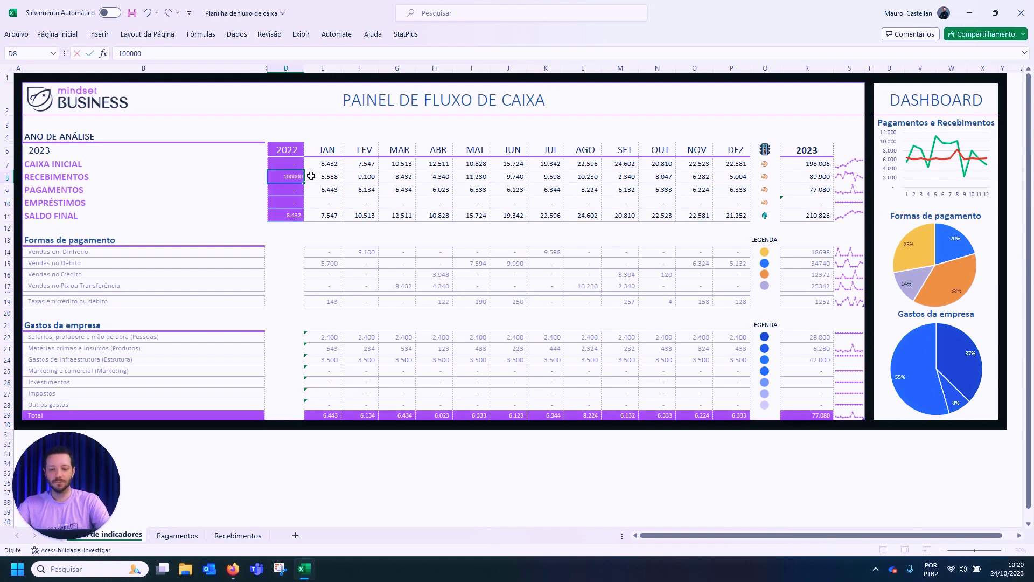
key(Return)
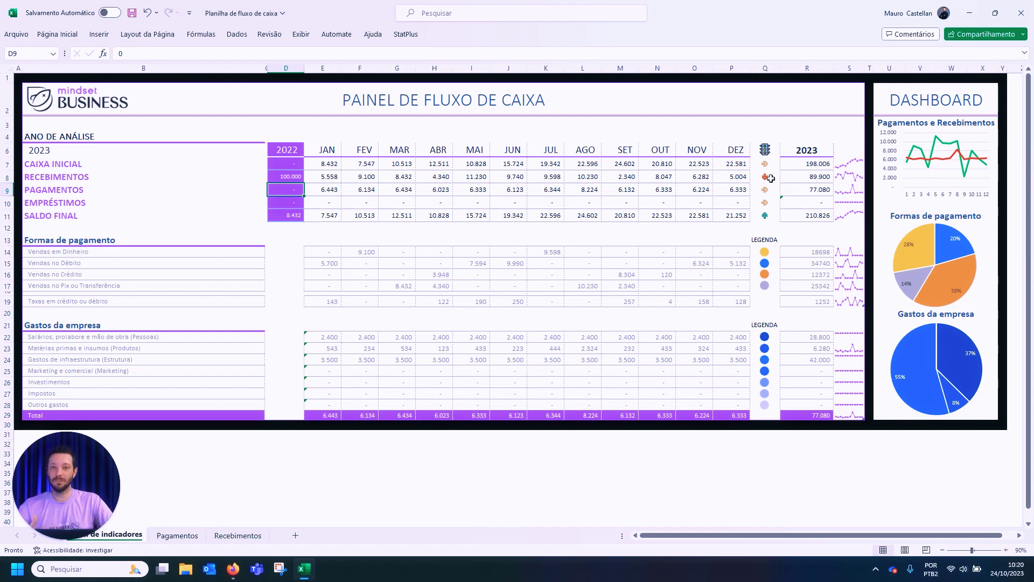
click(278, 176)
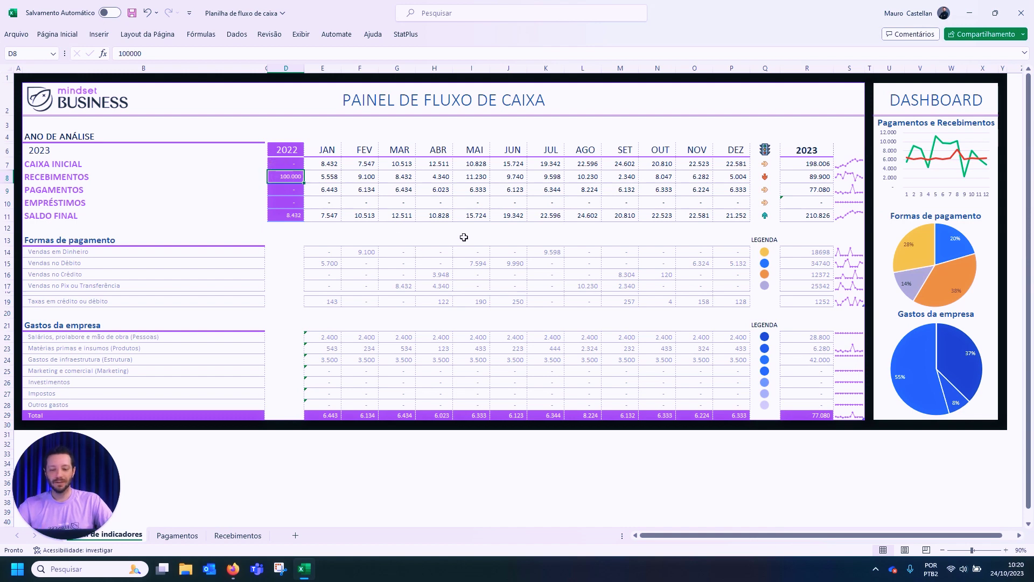
text(70000)
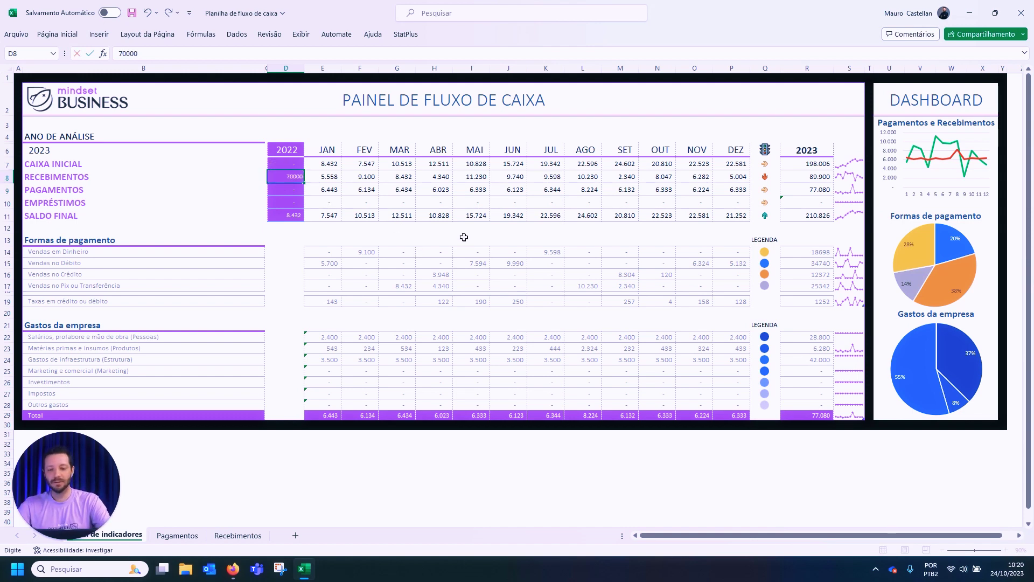
key(Return)
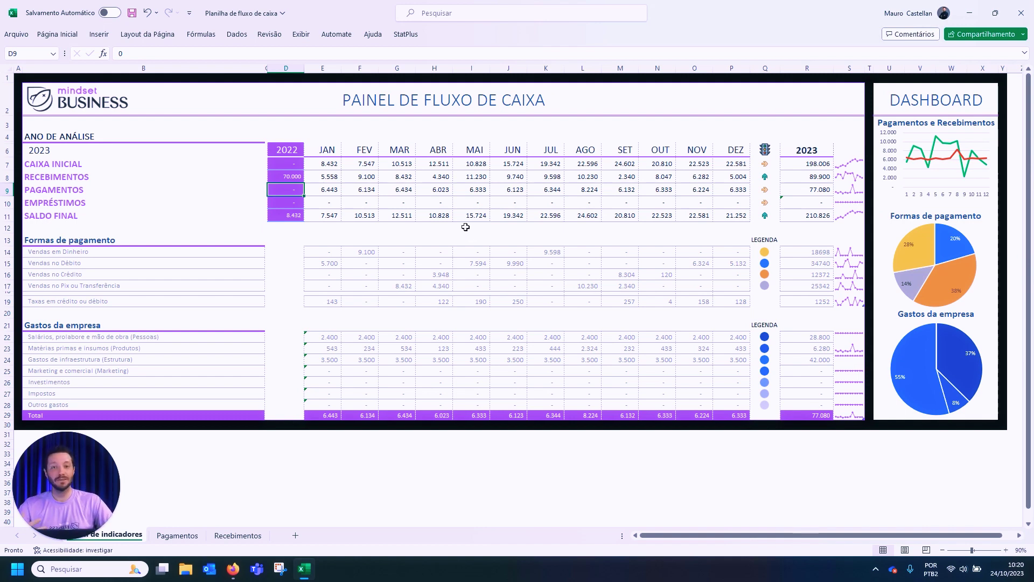
Set the Recebimentos value of the 2022 column to 90000 for comparison with 2023.
click(287, 176)
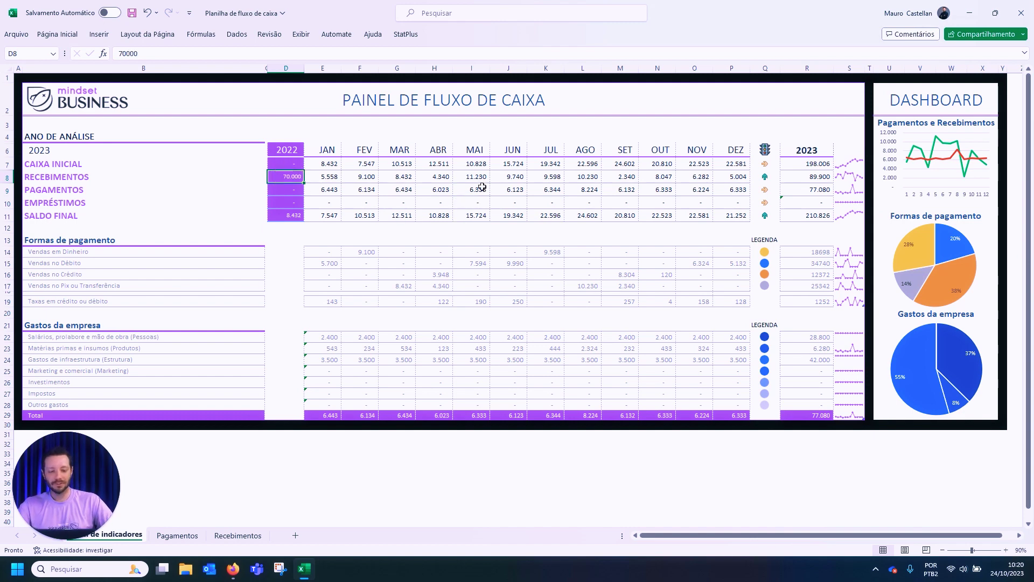
text(90)
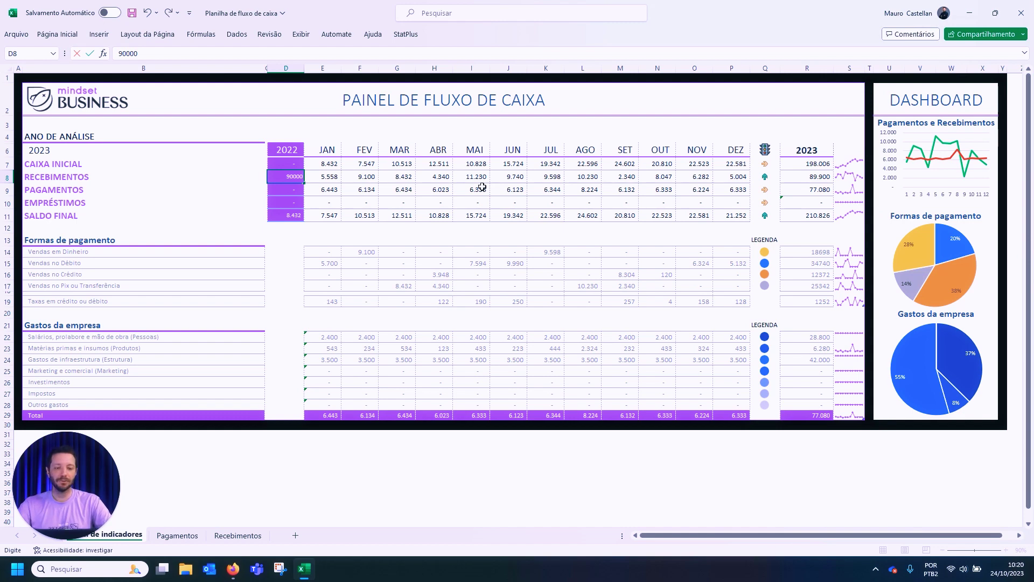
key(Return)
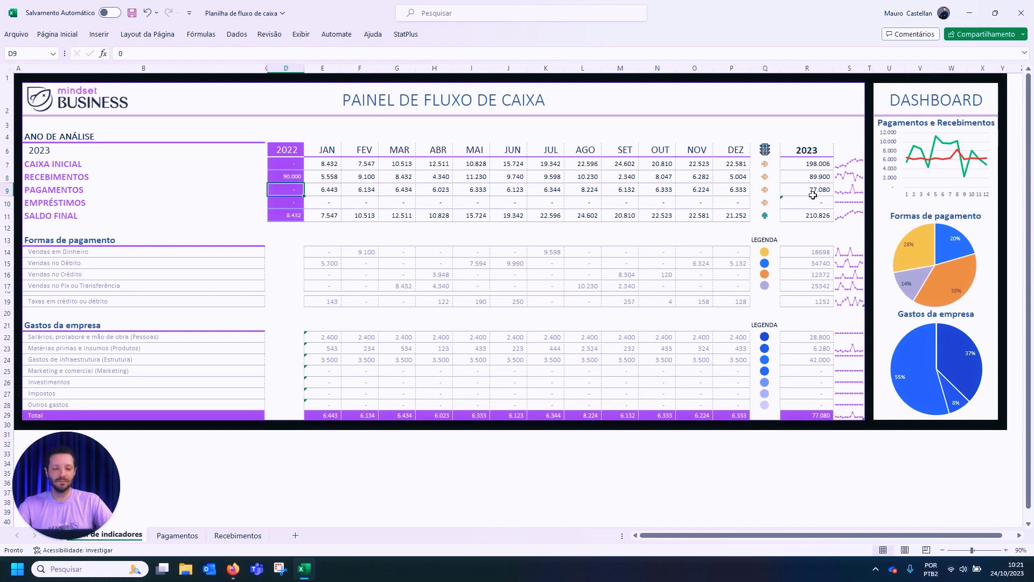